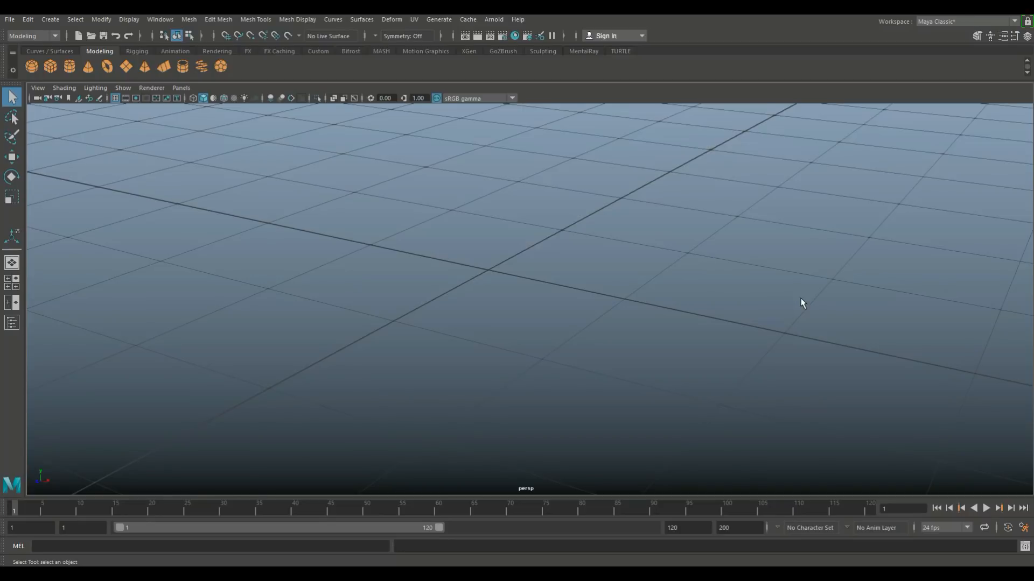
Step: Create a polygon cube at the center of the grid
{"action": "scroll", "coordinate": [657, 214], "scroll_direction": "down", "scroll_amount": 10}
{"action": "mouse_move", "coordinate": [684, 319]}
{"action": "left_mouse_down", "text": "alt"}
{"action": "mouse_move", "coordinate": [600, 339]}
{"action": "mouse_move", "coordinate": [662, 362]}
{"action": "mouse_move", "coordinate": [676, 327]}
{"action": "mouse_move", "coordinate": [703, 338]}
{"action": "mouse_move", "coordinate": [686, 325]}
{"action": "mouse_move", "coordinate": [707, 340]}
{"action": "mouse_move", "coordinate": [662, 350]}
{"action": "mouse_move", "coordinate": [683, 378]}
{"action": "mouse_move", "coordinate": [684, 356]}
{"action": "mouse_move", "coordinate": [670, 374]}
{"action": "mouse_move", "coordinate": [681, 351]}
{"action": "mouse_move", "coordinate": [681, 365]}
{"action": "mouse_move", "coordinate": [669, 323]}
{"action": "mouse_move", "coordinate": [683, 321]}
{"action": "left_mouse_up", "text": "alt"}
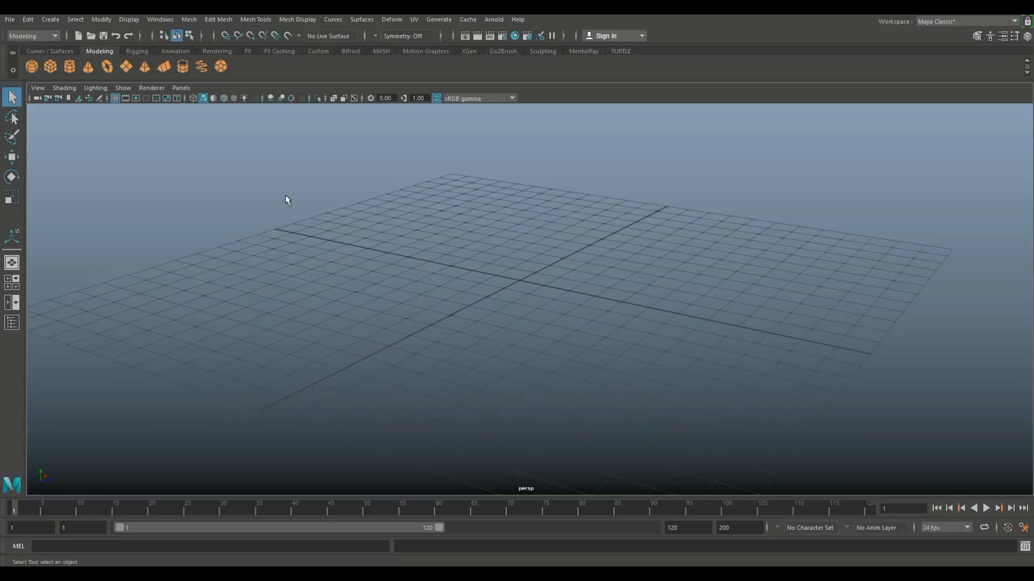
{"action": "left_click", "coordinate": [257, 20]}
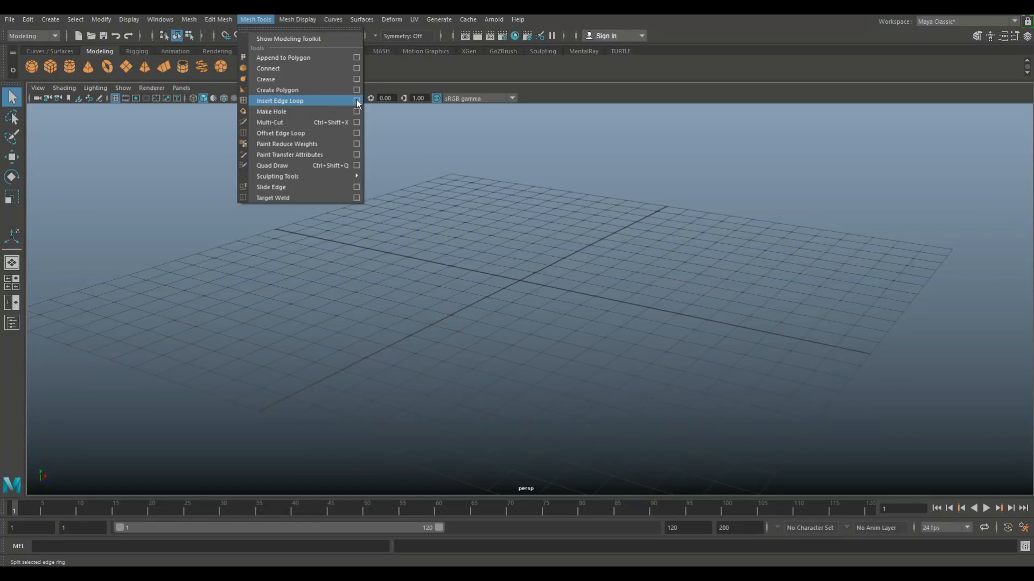
{"action": "left_click", "coordinate": [53, 66]}
{"action": "left_click", "coordinate": [53, 66]}
{"action": "scroll", "coordinate": [303, 228], "scroll_direction": "up", "scroll_amount": 3}
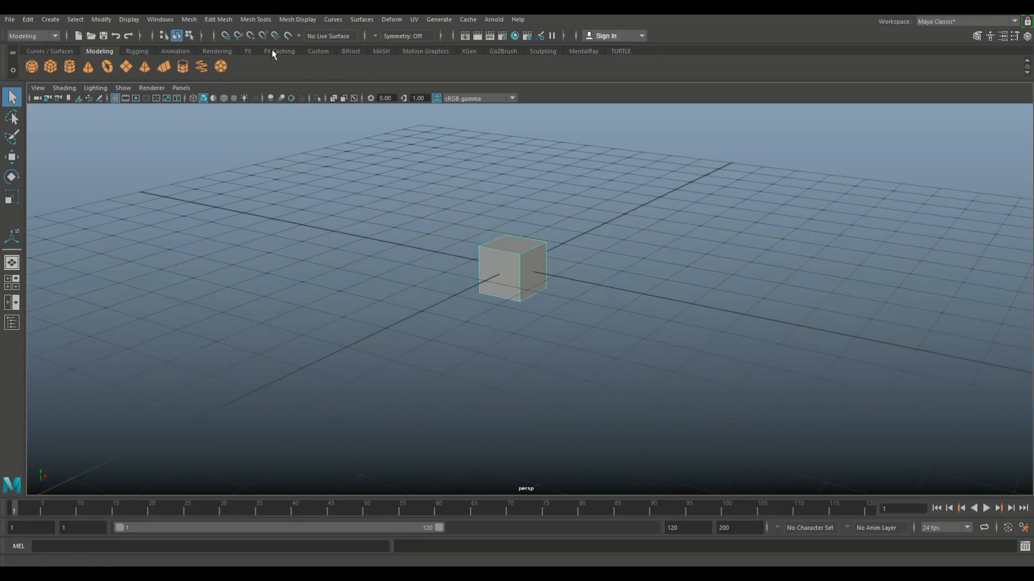
Step: Insert a horizontal edge loop around the middle of the cube
{"action": "left_click", "coordinate": [260, 20]}
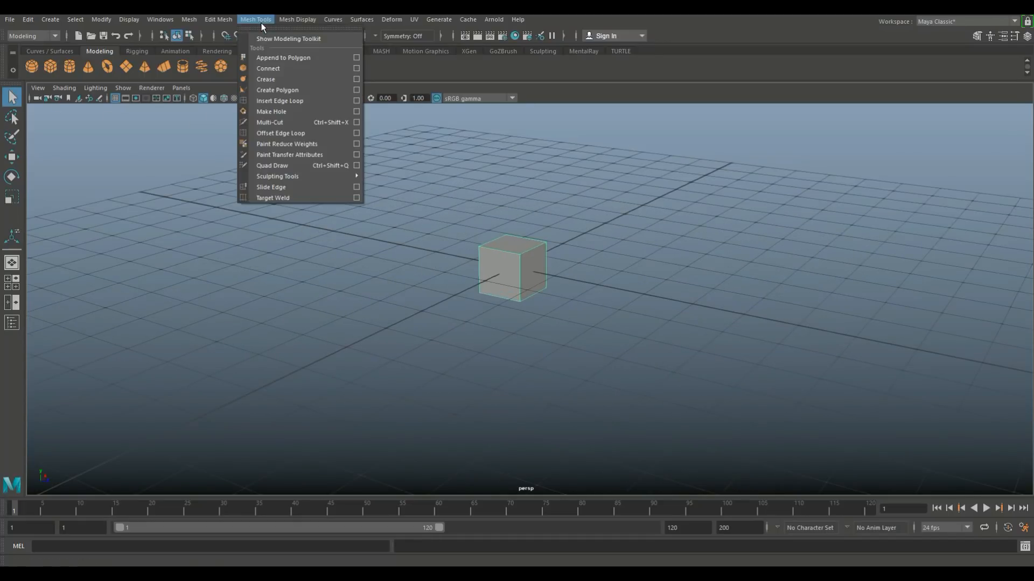
{"action": "left_click", "coordinate": [315, 102]}
{"action": "scroll", "coordinate": [494, 339], "scroll_direction": "up", "scroll_amount": 4}
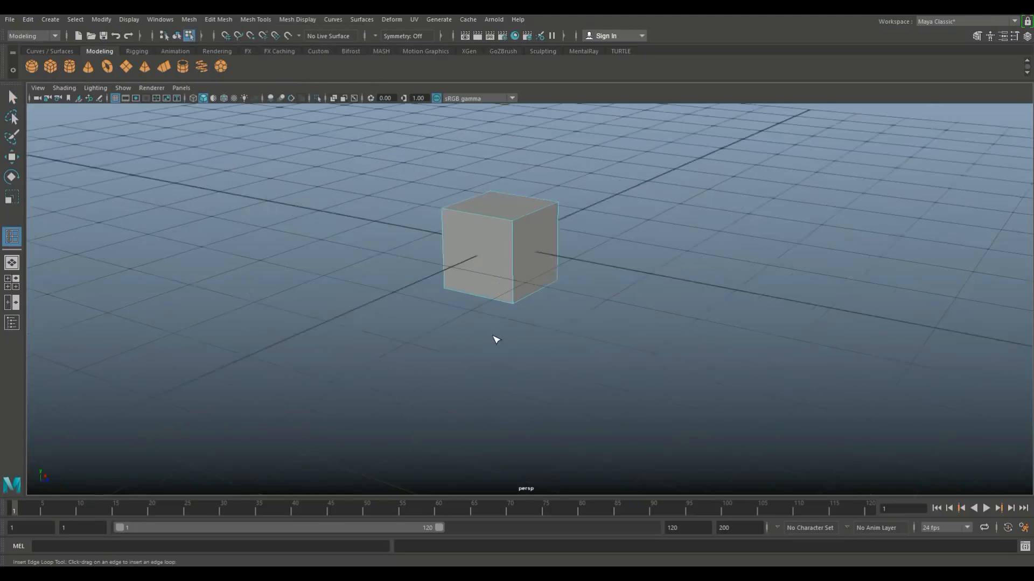
{"action": "left_click", "coordinate": [510, 252]}
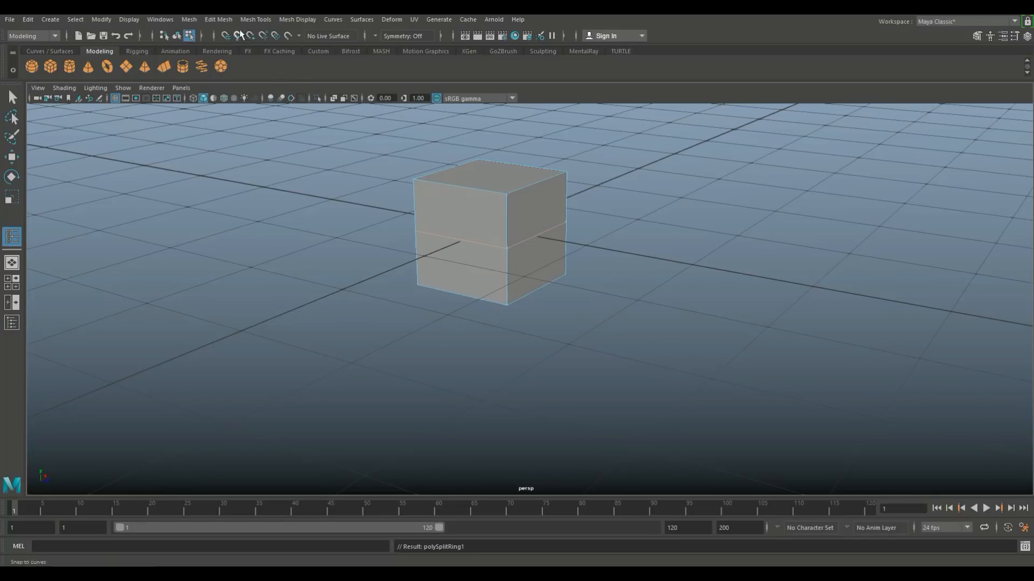
Step: Reset the Insert Edge Loop tool settings to their defaults and put the settings window away
{"action": "left_click", "coordinate": [255, 19]}
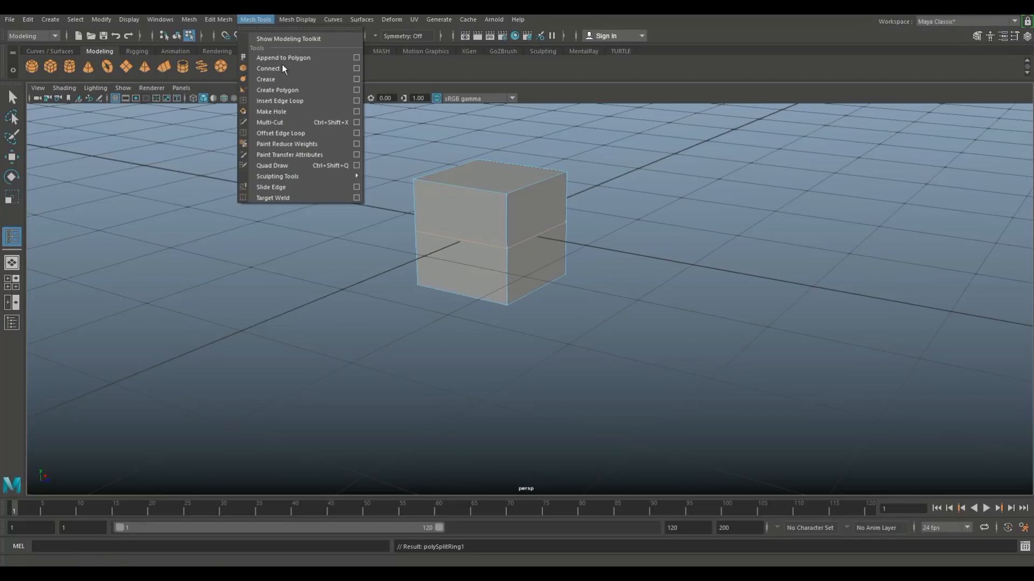
{"action": "left_click", "coordinate": [357, 100]}
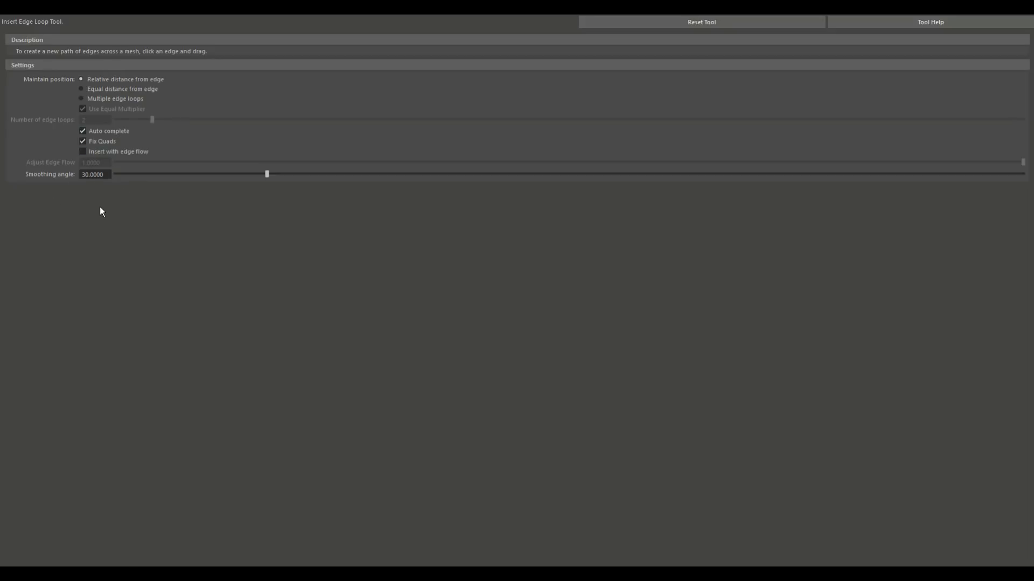
{"action": "left_click", "coordinate": [717, 23]}
{"action": "left_click", "coordinate": [971, 11]}
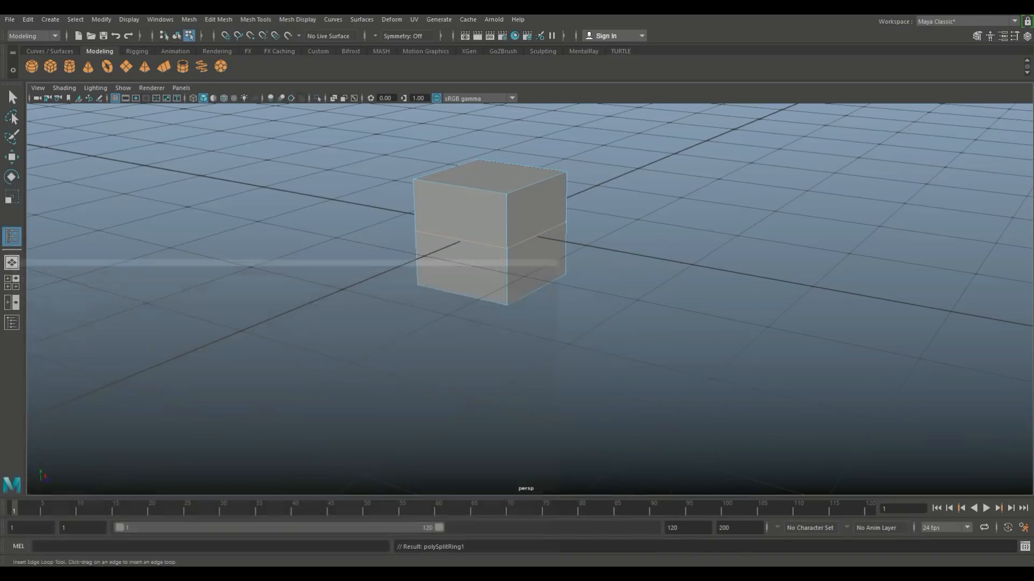
Step: Insert two horizontal edge loops in the cube's lower half, one near its top edge and two vertical loops, then return to object mode
{"action": "left_click", "coordinate": [508, 272]}
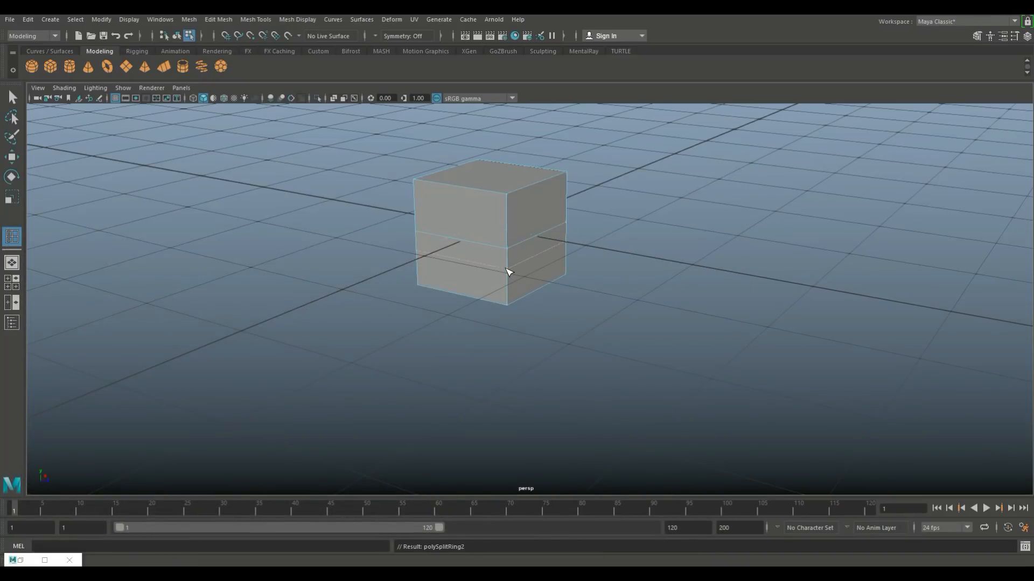
{"action": "left_click", "coordinate": [510, 289]}
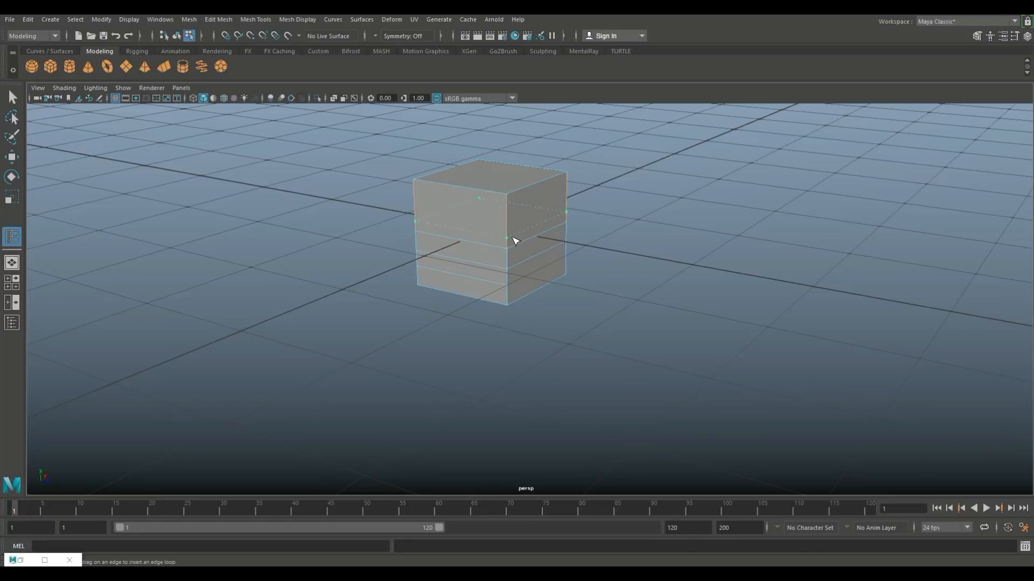
{"action": "left_click", "coordinate": [510, 206]}
{"action": "left_click_drag", "start_coordinate": [498, 192], "coordinate": [465, 189]}
{"action": "right_click_drag", "start_coordinate": [539, 205], "coordinate": [573, 188]}
Step: Activate the Connect tool from the mesh tools on the cube
{"action": "left_click", "coordinate": [162, 19]}
{"action": "mouse_move", "coordinate": [253, 24]}
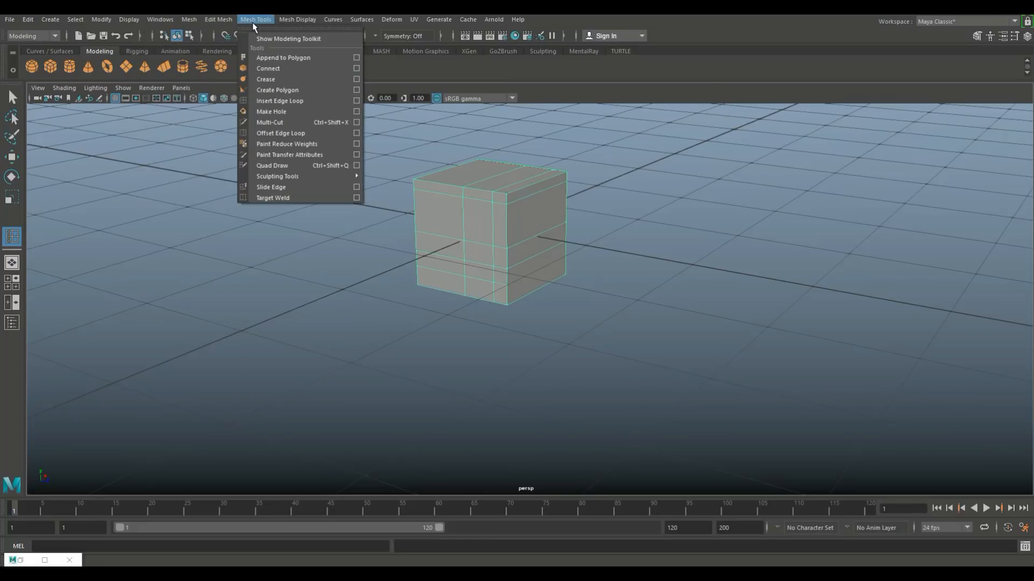
{"action": "left_click", "coordinate": [273, 68]}
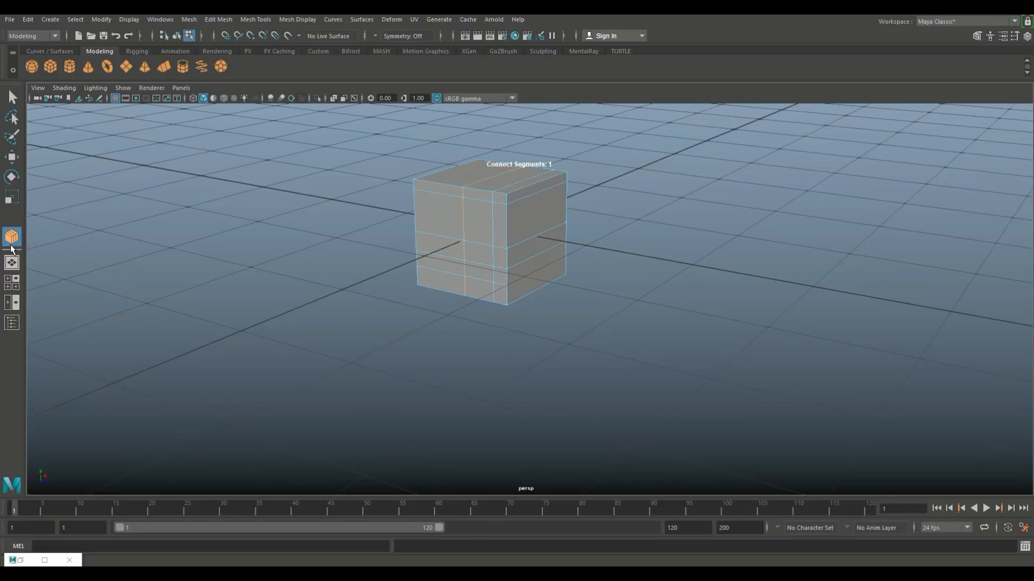
{"action": "left_click", "coordinate": [9, 242]}
{"action": "left_click", "coordinate": [251, 19]}
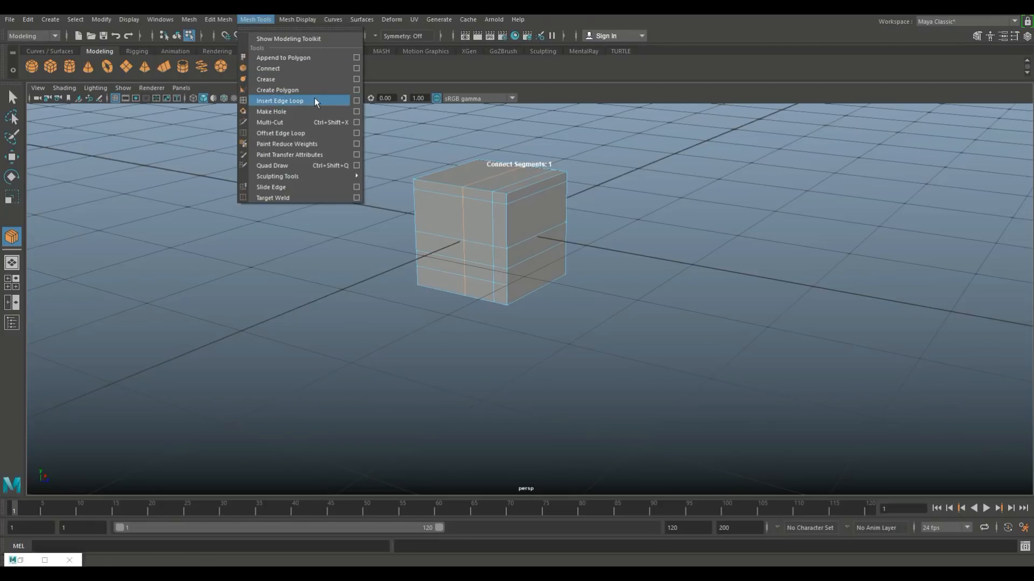
{"action": "left_click_drag", "start_coordinate": [339, 306], "coordinate": [334, 352], "text": "alt"}
{"action": "mouse_move", "coordinate": [335, 352]}
{"action": "middle_mouse_down", "text": "alt"}
{"action": "mouse_move", "coordinate": [325, 364]}
{"action": "mouse_move", "coordinate": [334, 341]}
{"action": "mouse_move", "coordinate": [330, 356]}
{"action": "middle_mouse_up", "text": "alt"}
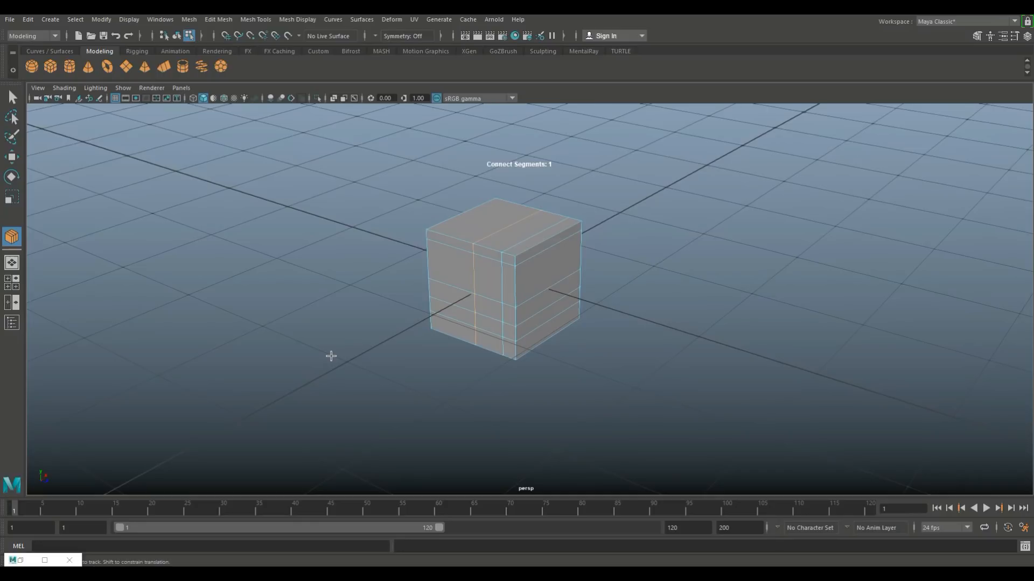
Step: Create a new shelf in the Shelf Editor, name it with the owner's first name plus "_Custom", and save all shelves
{"action": "left_click", "coordinate": [162, 21]}
{"action": "mouse_move", "coordinate": [242, 120]}
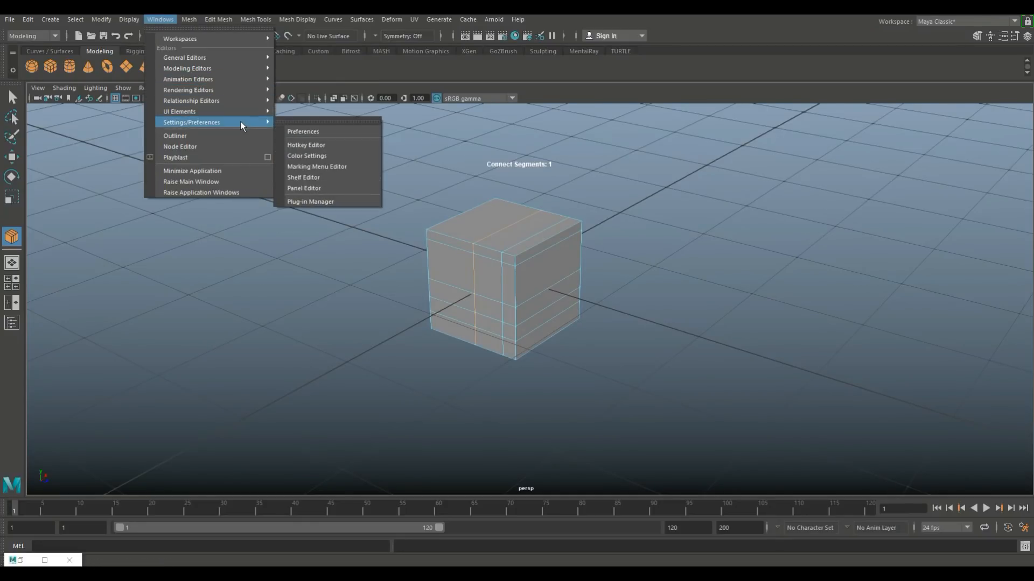
{"action": "left_click", "coordinate": [309, 178]}
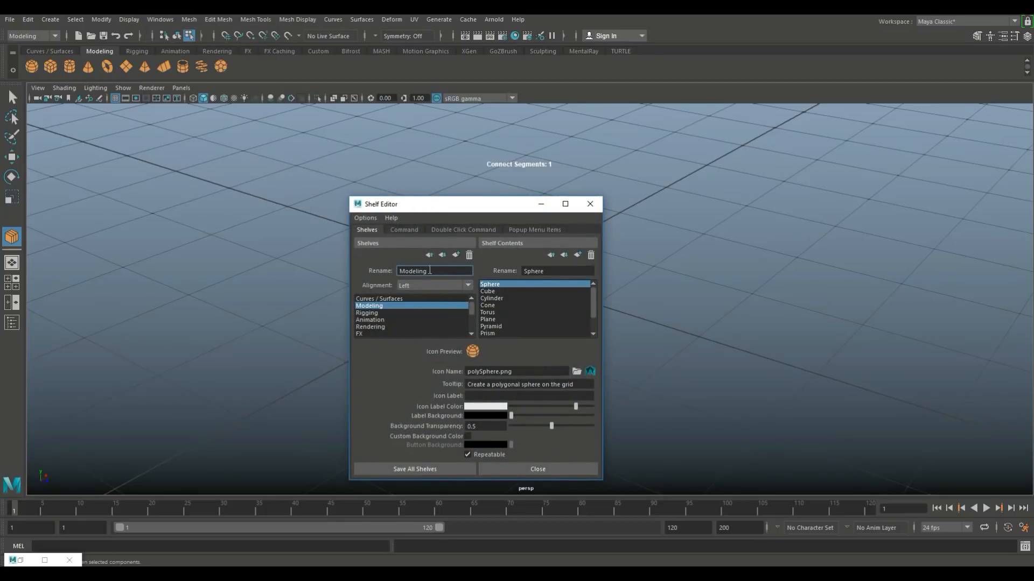
{"action": "left_click", "coordinate": [456, 253]}
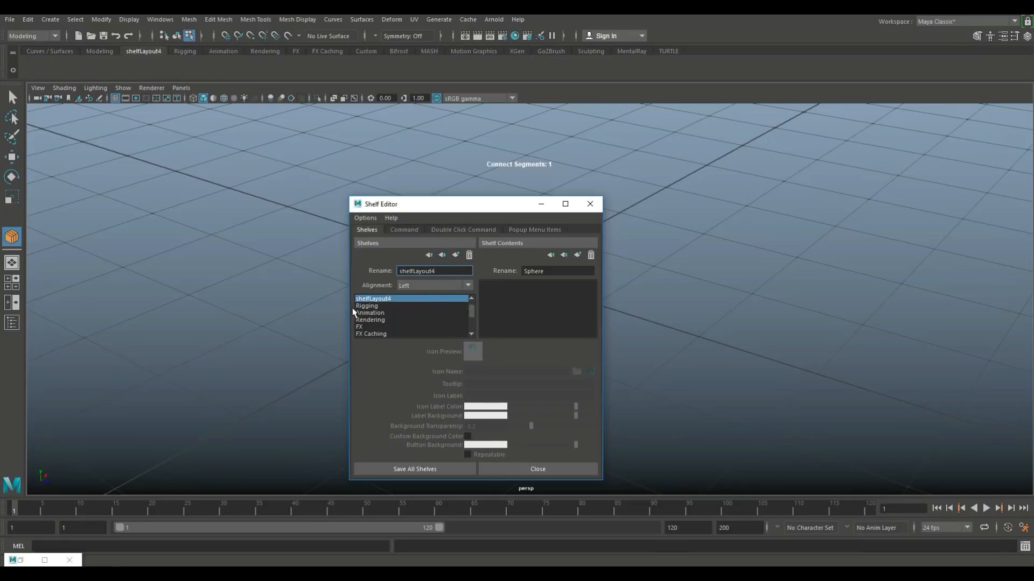
{"action": "double_click", "coordinate": [448, 272]}
{"action": "type", "text": "Mike_Custom"}
{"action": "key", "text": "Return"}
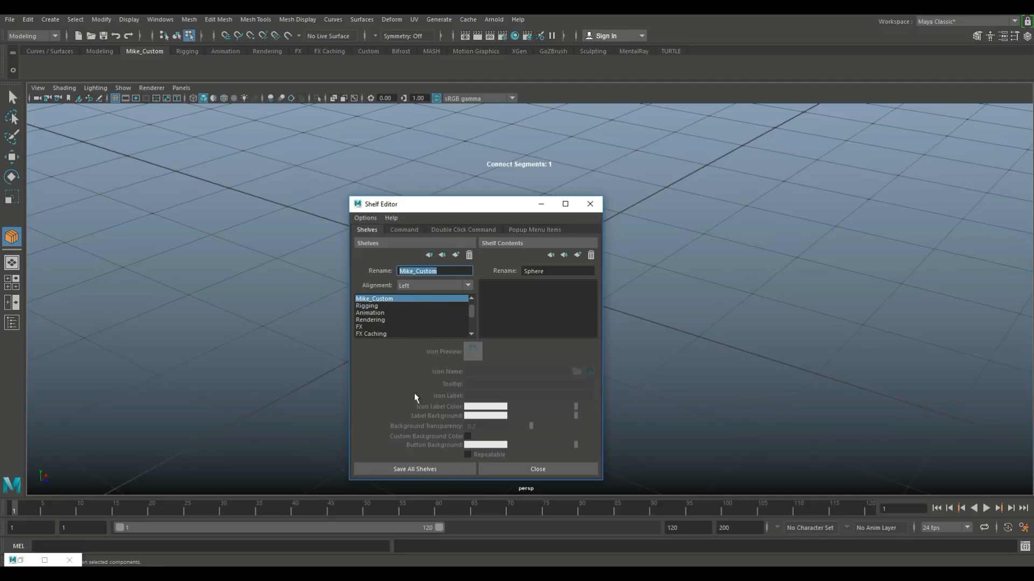
{"action": "left_click", "coordinate": [431, 469]}
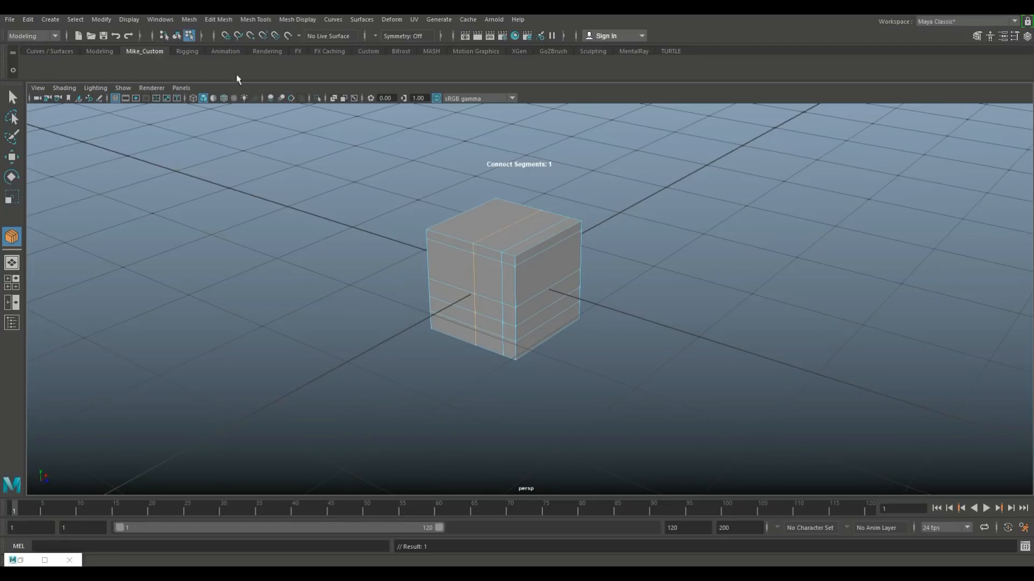
Step: Add the Insert Edge Loop tool to the new custom shelf
{"action": "left_click", "coordinate": [68, 51]}
{"action": "left_click", "coordinate": [100, 53]}
{"action": "left_click", "coordinate": [146, 49]}
{"action": "left_click", "coordinate": [253, 19]}
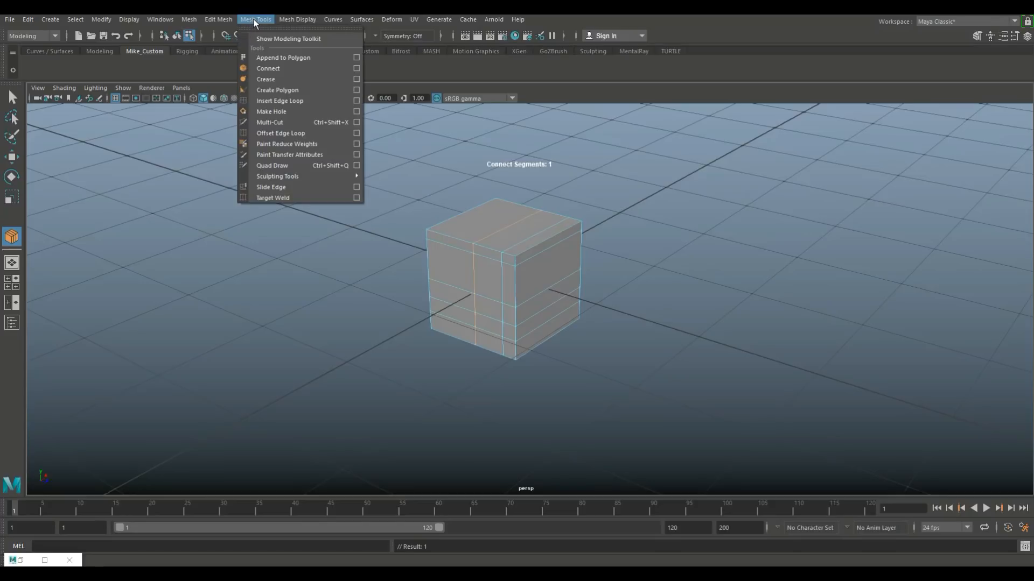
{"action": "left_click", "coordinate": [313, 101]}
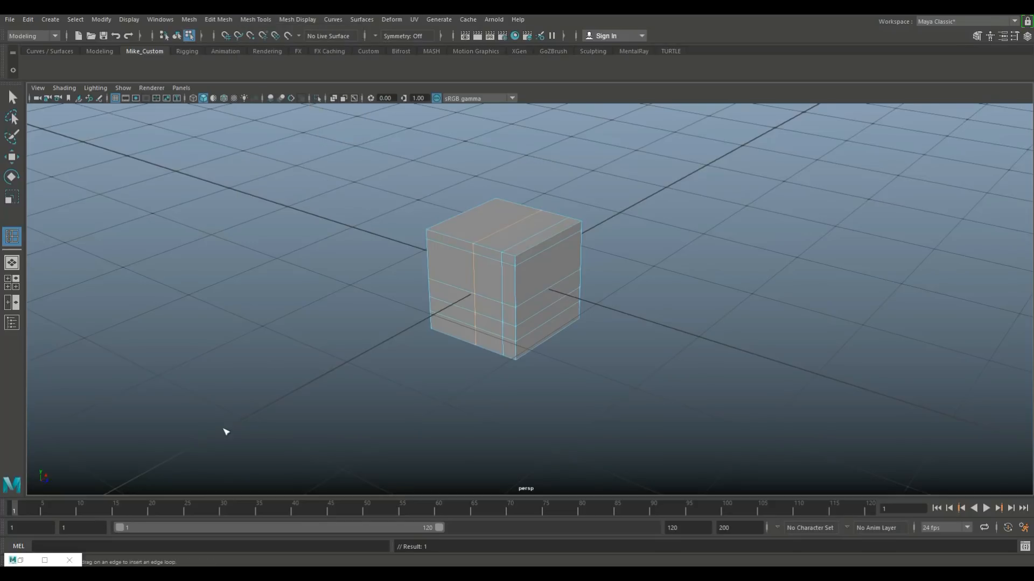
{"action": "left_click", "coordinate": [13, 237]}
{"action": "middle_click_drag", "start_coordinate": [189, 97], "coordinate": [202, 71]}
Step: Return the cube to object mode and apply the Connect operation from the mesh editing commands
{"action": "right_click_drag", "start_coordinate": [552, 234], "coordinate": [625, 221]}
{"action": "left_click", "coordinate": [566, 304]}
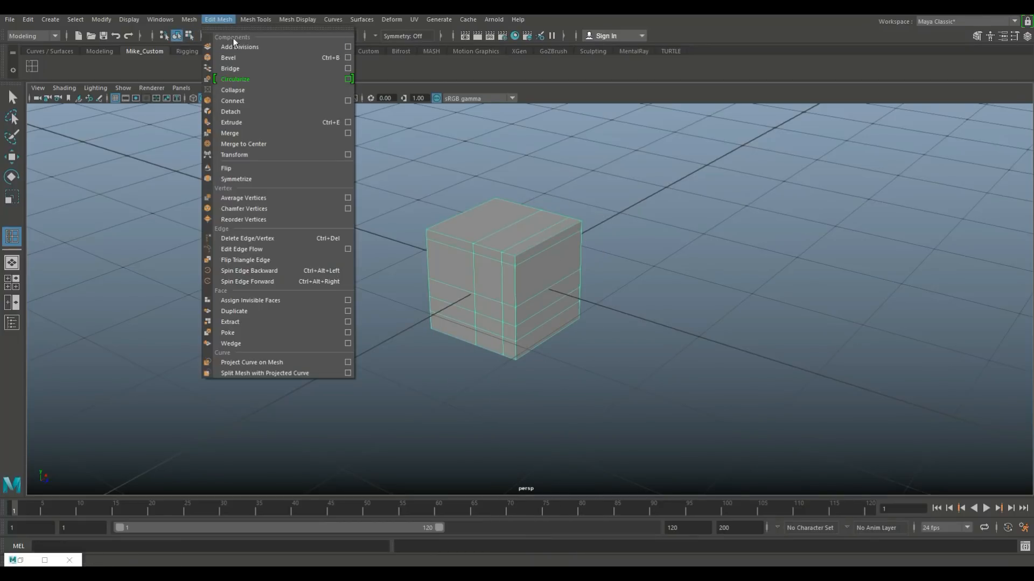
{"action": "left_click", "coordinate": [255, 101]}
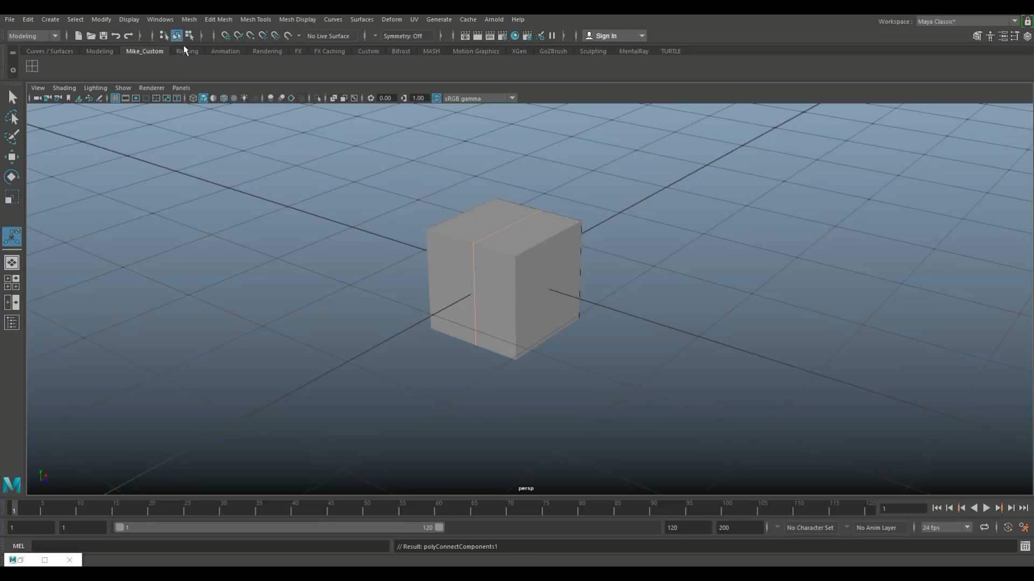
Step: Insert a horizontal edge loop slightly above the cube's middle with the Insert Edge Loop tool from the custom shelf
{"action": "left_click", "coordinate": [33, 67]}
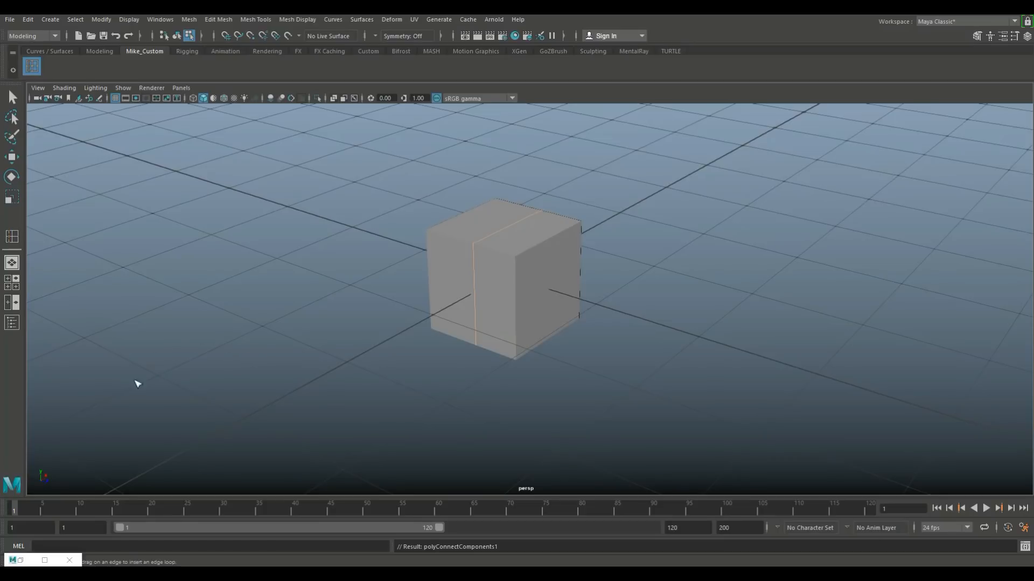
{"action": "left_click", "coordinate": [13, 238]}
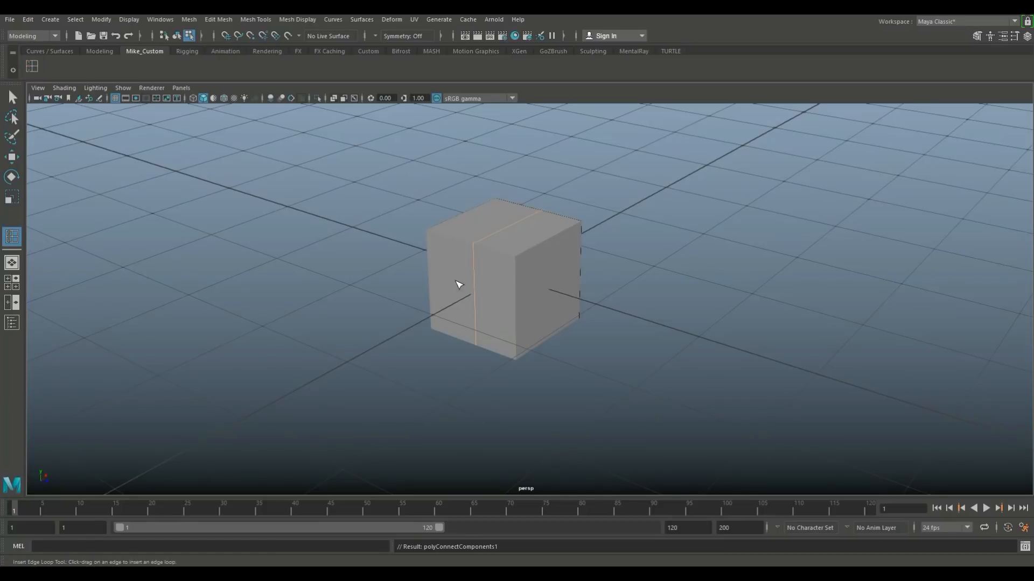
{"action": "left_click", "coordinate": [519, 296]}
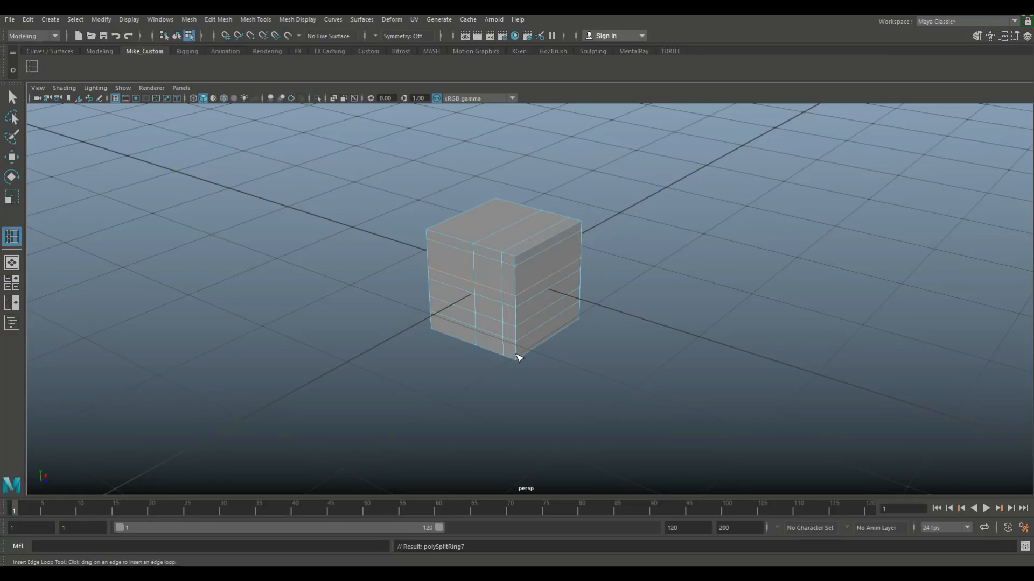
{"action": "scroll", "coordinate": [511, 369], "scroll_direction": "up", "scroll_amount": 2}
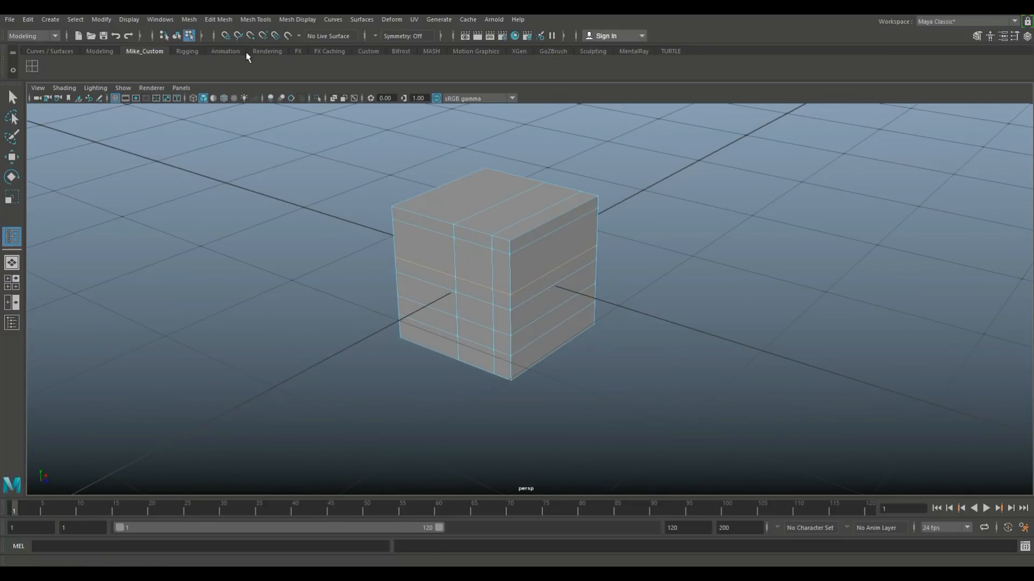
Step: Open the Insert Edge Loop tool settings, review the Maintain position options, and minimize the settings window
{"action": "double_click", "coordinate": [12, 238]}
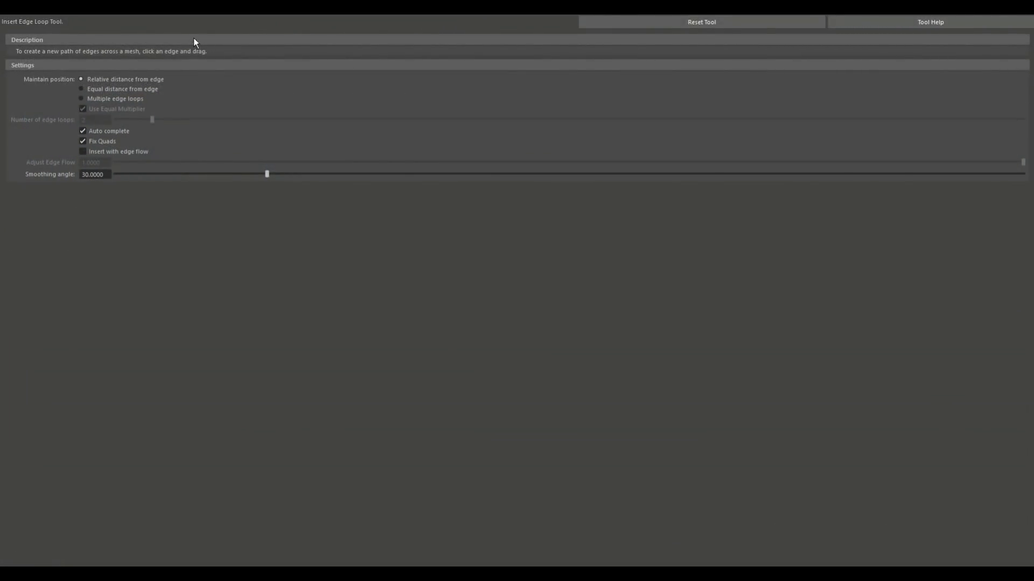
{"action": "left_click_drag", "start_coordinate": [219, 8], "coordinate": [371, 182]}
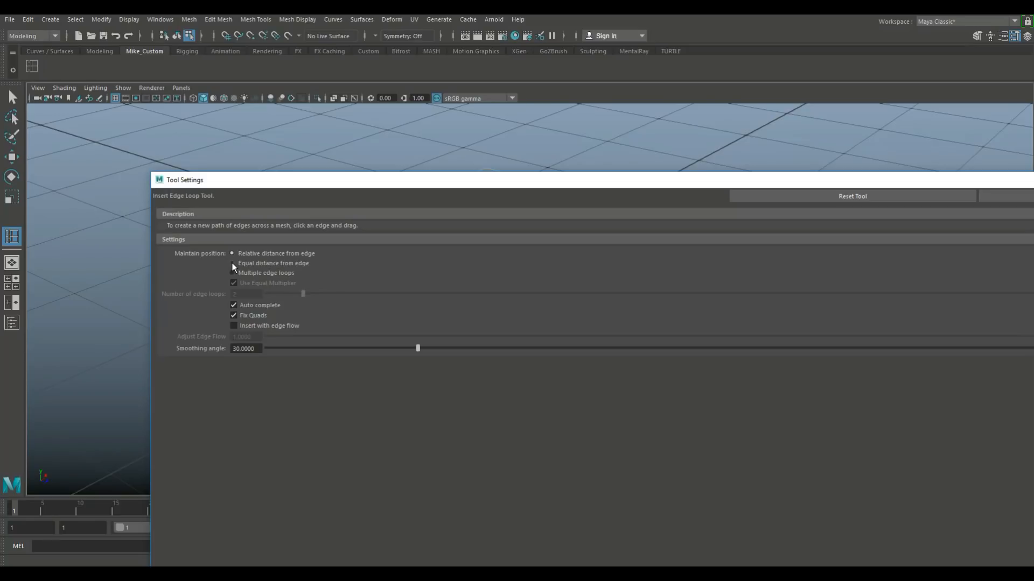
{"action": "left_click_drag", "start_coordinate": [929, 187], "coordinate": [653, 192]}
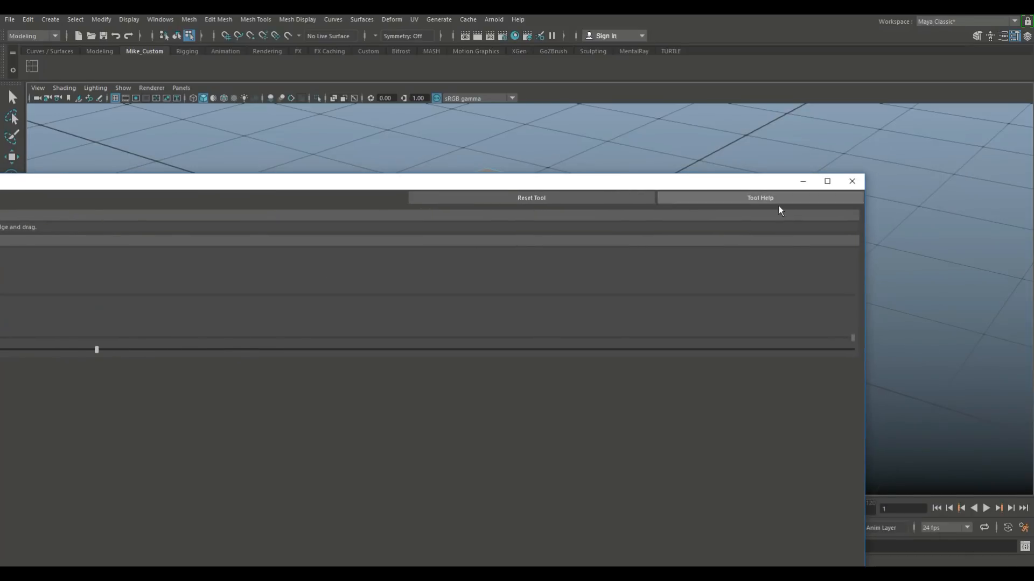
{"action": "left_click", "coordinate": [808, 186]}
Step: Switch the cube to object mode, delete it, and show the Modeling shelf
{"action": "right_click_drag", "start_coordinate": [520, 229], "coordinate": [552, 195]}
{"action": "left_click", "coordinate": [515, 254]}
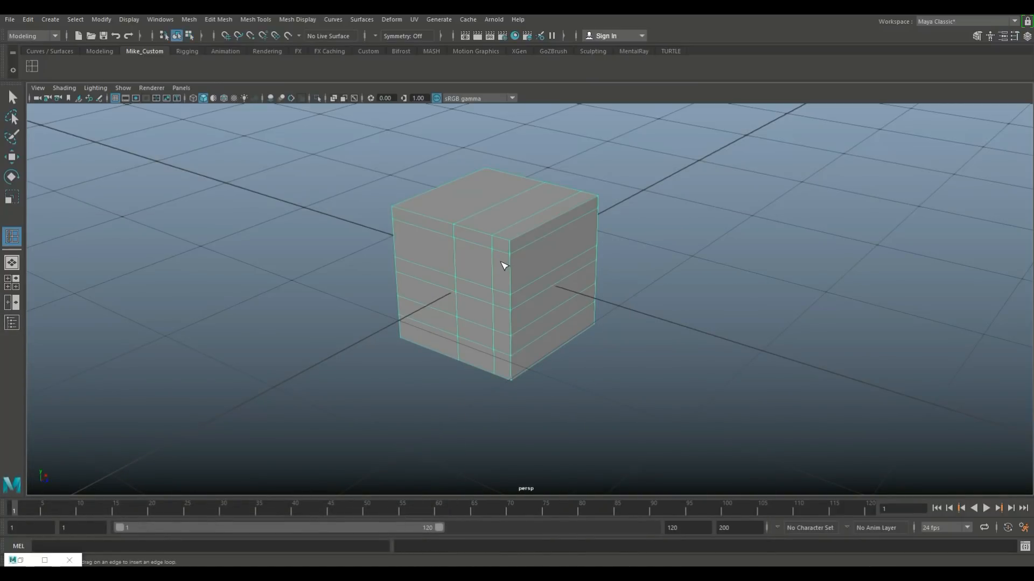
{"action": "key", "text": "Delete"}
{"action": "left_click", "coordinate": [96, 50]}
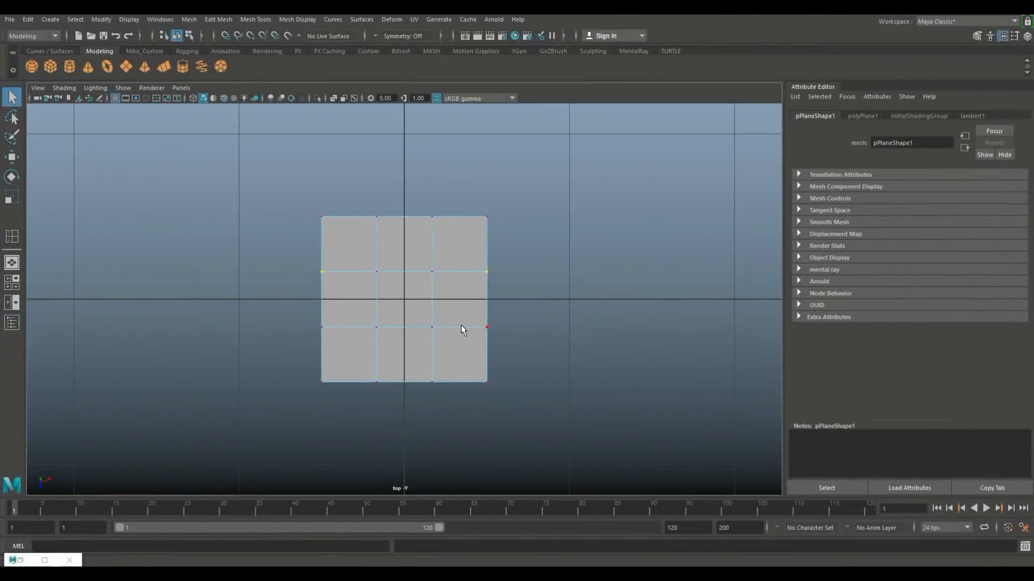
Step: Move the two outer vertices of the plane's upper interior row down to about the horizontal grid axis
{"action": "key", "text": "w"}
{"action": "left_click_drag", "start_coordinate": [404, 327], "coordinate": [402, 350]}
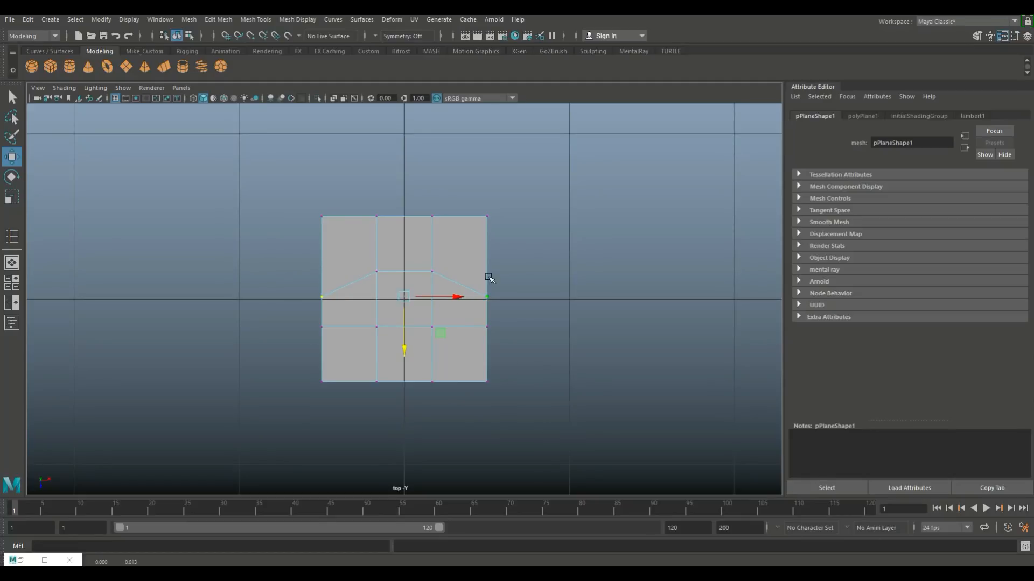
Step: Insert an edge loop about midway through the plane's uppermost row of faces with the Insert Edge Loop tool
{"action": "left_click", "coordinate": [12, 238]}
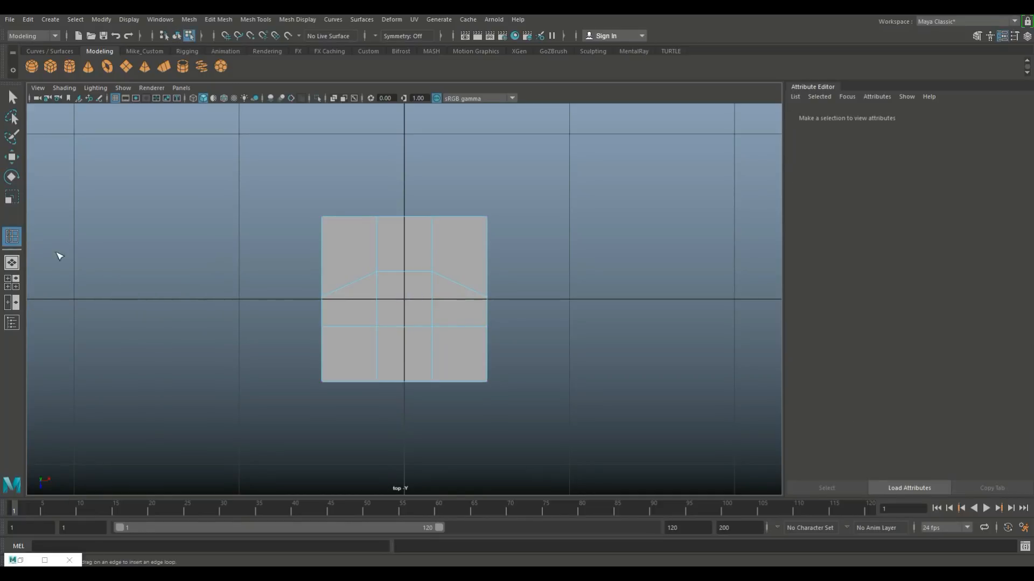
{"action": "mouse_move", "coordinate": [379, 246]}
{"action": "left_mouse_down"}
{"action": "mouse_move", "coordinate": [383, 266]}
{"action": "mouse_move", "coordinate": [384, 224]}
{"action": "mouse_move", "coordinate": [392, 265]}
{"action": "mouse_move", "coordinate": [383, 220]}
{"action": "mouse_move", "coordinate": [391, 267]}
{"action": "mouse_move", "coordinate": [391, 248]}
{"action": "left_mouse_up"}
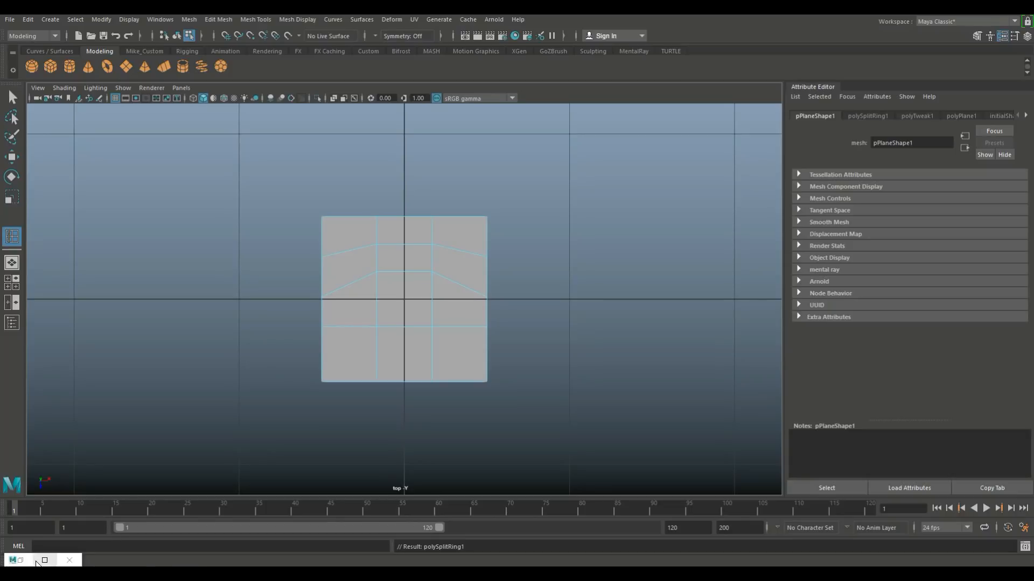
Step: Insert two edge loops at an equal distance from the neighbouring edge, one near the plane's upper edge and one between the two bent rows
{"action": "left_click", "coordinate": [45, 560]}
{"action": "left_click", "coordinate": [13, 239]}
{"action": "left_click", "coordinate": [330, 233]}
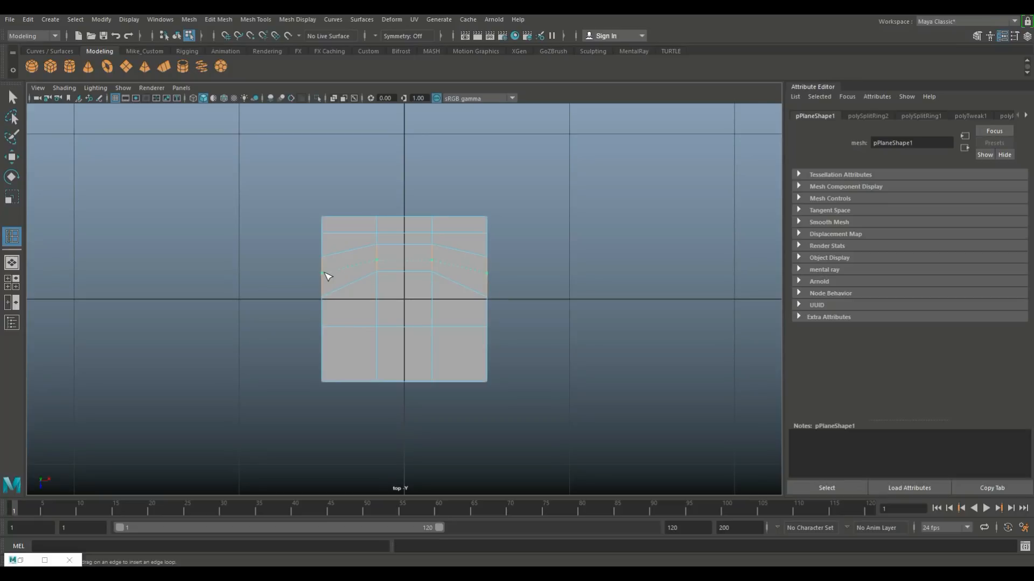
{"action": "left_click", "coordinate": [326, 276]}
Step: Switch the plane to vertex mode and pick the outer end vertices of the bent rows to examine the loop spacing
{"action": "key", "text": "q"}
{"action": "right_click_drag", "start_coordinate": [341, 258], "coordinate": [316, 261]}
{"action": "left_click", "coordinate": [317, 254]}
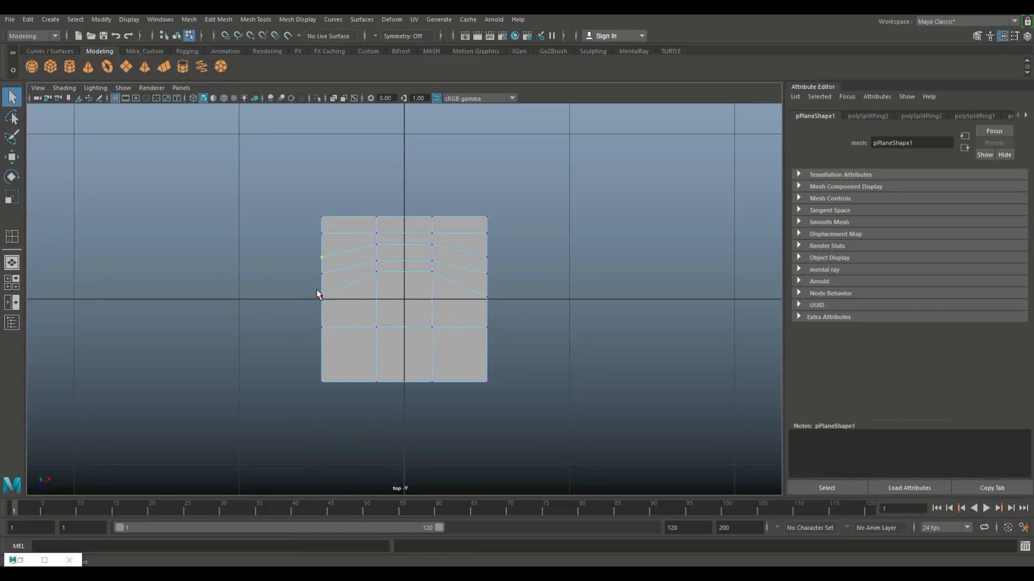
{"action": "left_click", "coordinate": [330, 294]}
Step: Reactivate the Insert Edge Loop tool and review the options in its settings window
{"action": "left_click", "coordinate": [46, 559]}
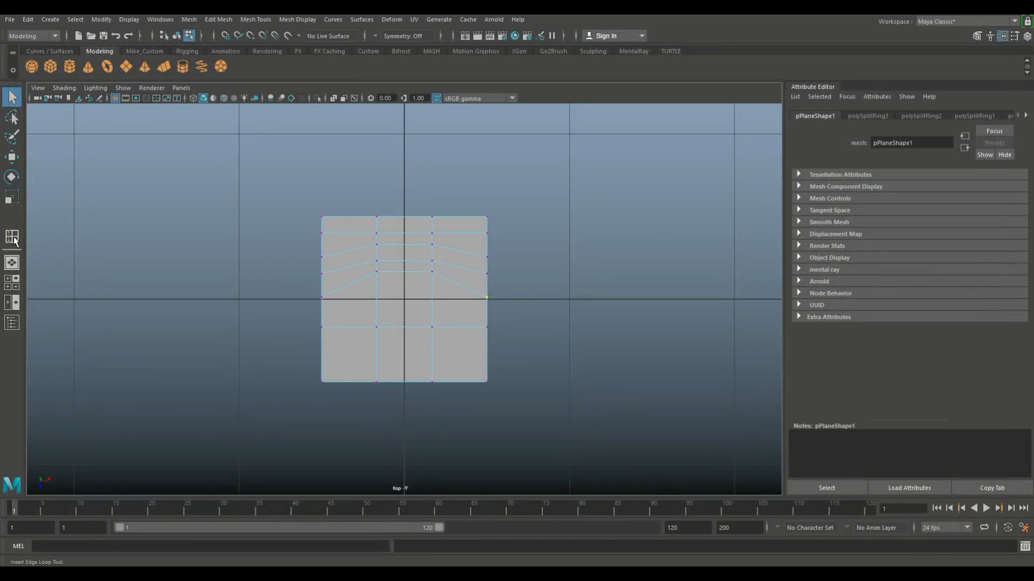
{"action": "left_click", "coordinate": [12, 237]}
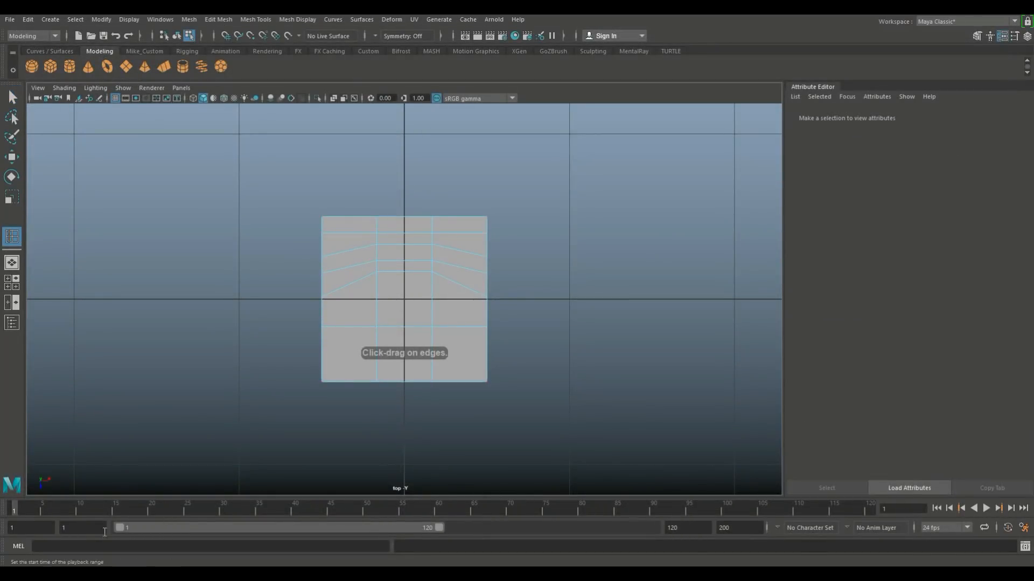
{"action": "double_click", "coordinate": [12, 238]}
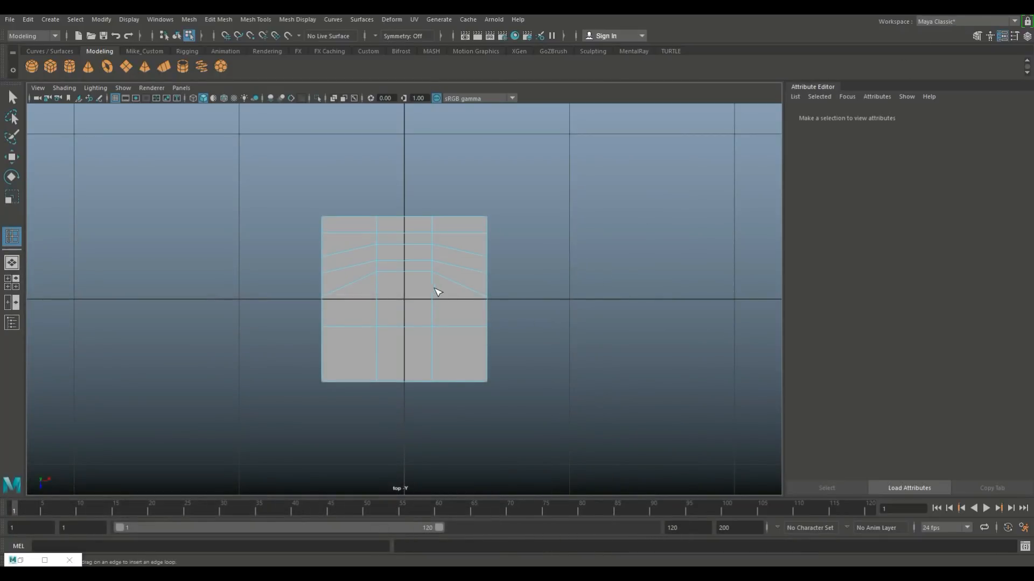
Step: Delete the plane in object mode and create a polygon cube, framed in a full-size perspective view
{"action": "right_click_drag", "start_coordinate": [480, 246], "coordinate": [527, 232]}
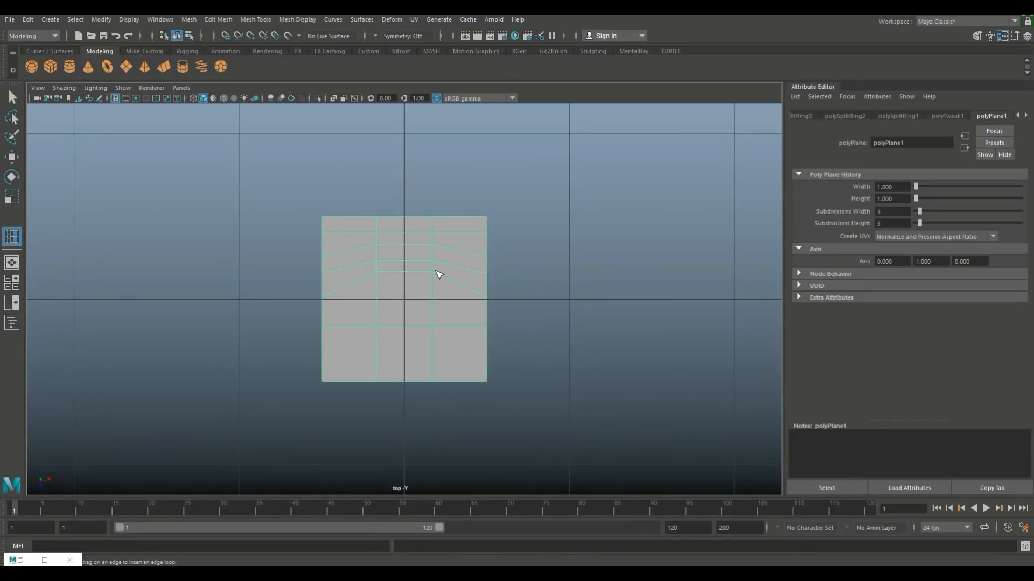
{"action": "key", "text": "Delete"}
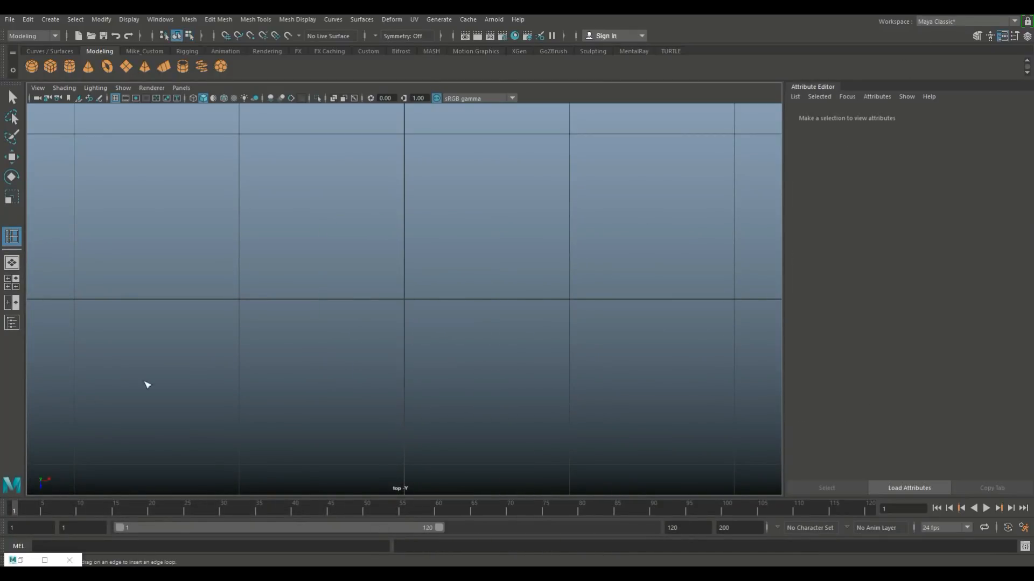
{"action": "left_click", "coordinate": [15, 287]}
{"action": "left_click", "coordinate": [50, 67]}
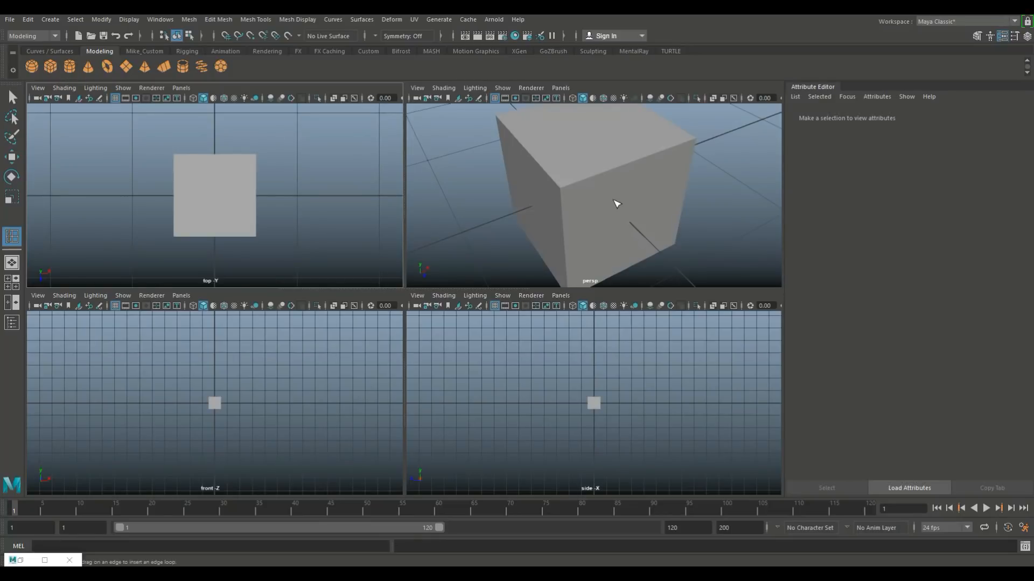
{"action": "key", "text": "space"}
{"action": "left_click_drag", "start_coordinate": [567, 369], "coordinate": [261, 341], "text": "alt"}
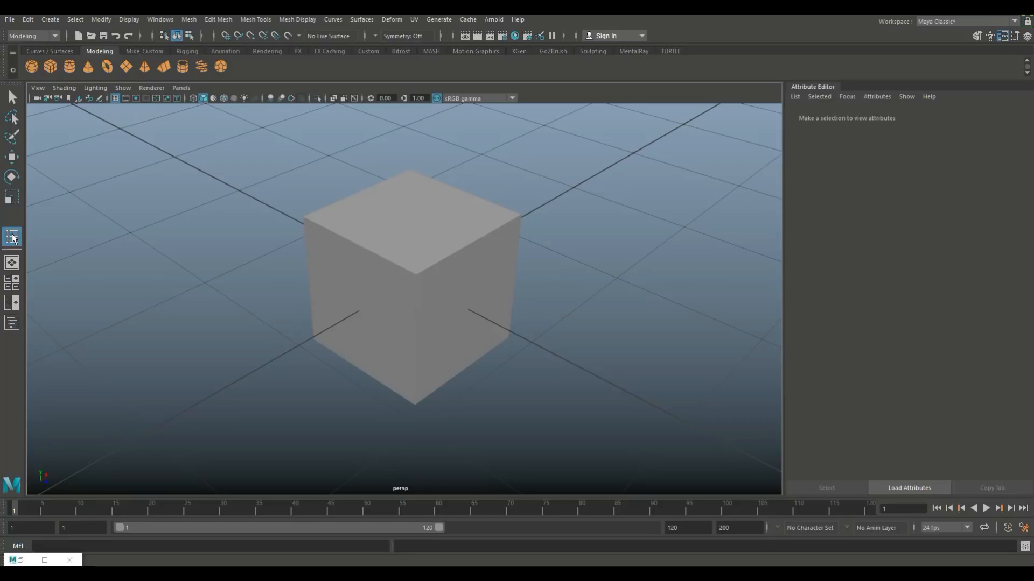
Step: Insert a horizontal edge loop around the cube near its middle, inspect it, and undo the insertion
{"action": "left_click", "coordinate": [416, 340]}
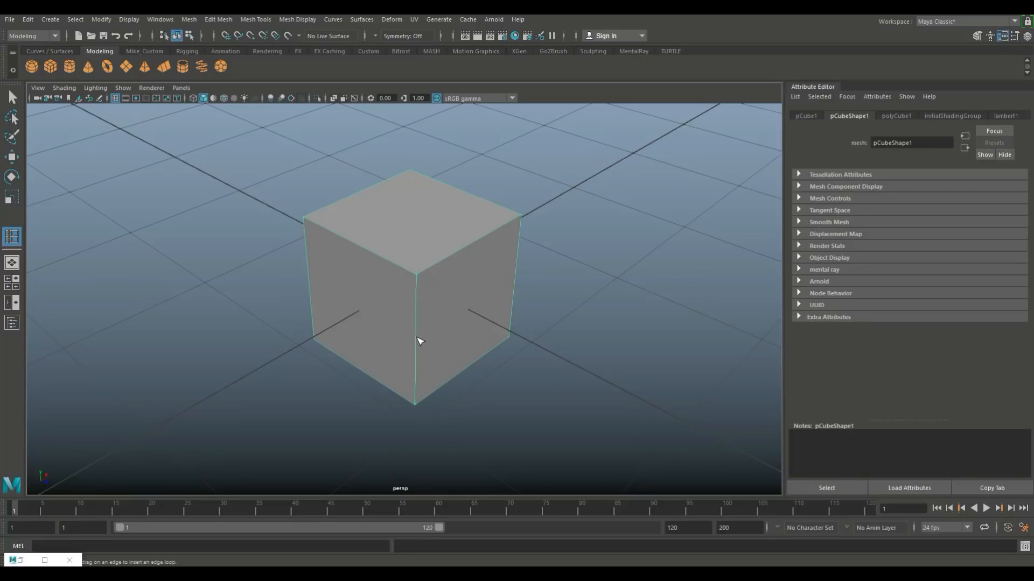
{"action": "left_click", "coordinate": [420, 340]}
{"action": "left_click_drag", "start_coordinate": [420, 348], "coordinate": [526, 431], "text": "alt"}
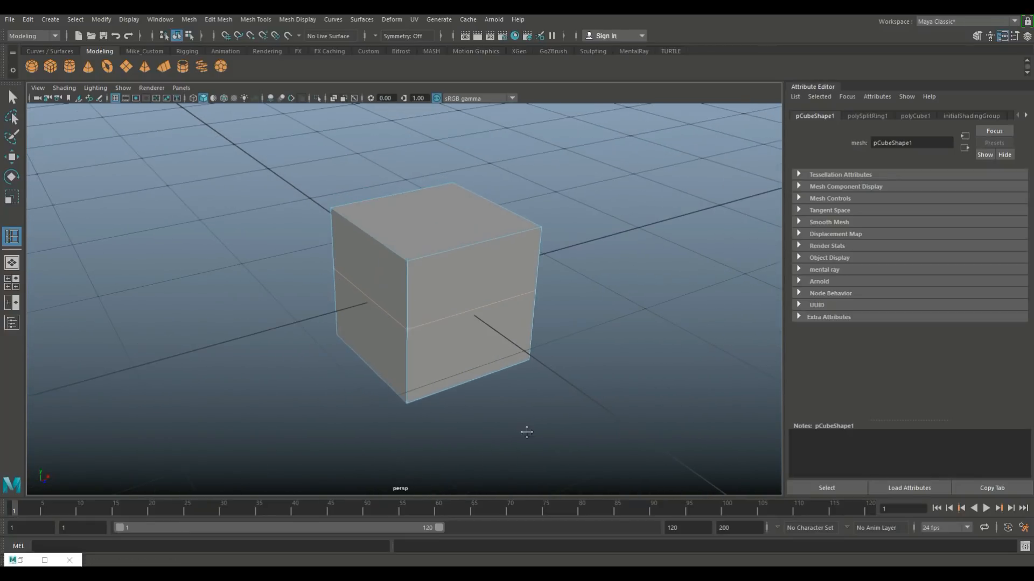
{"action": "key", "text": "ctrl+z"}
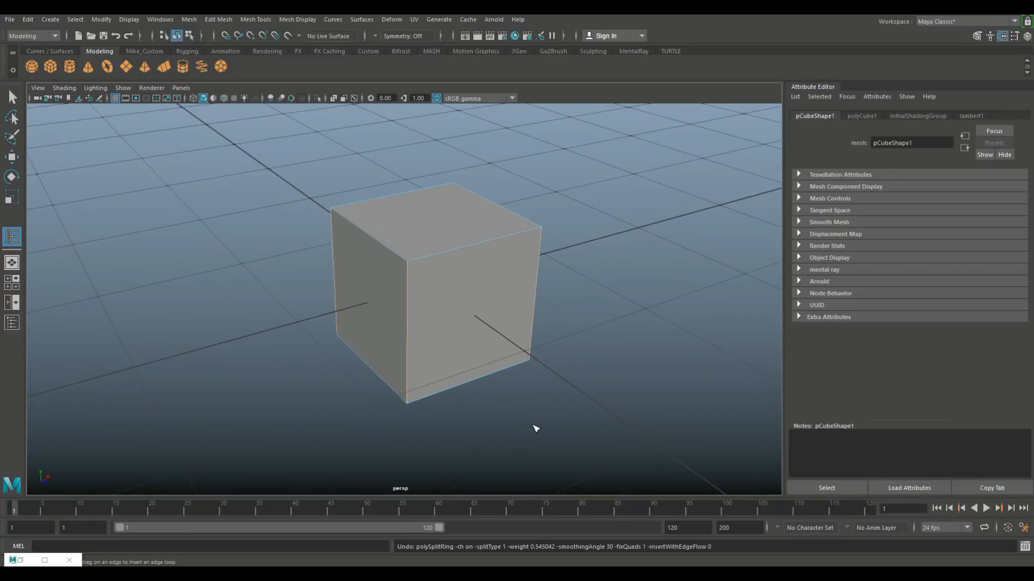
{"action": "left_click_drag", "start_coordinate": [535, 429], "coordinate": [579, 404], "text": "alt"}
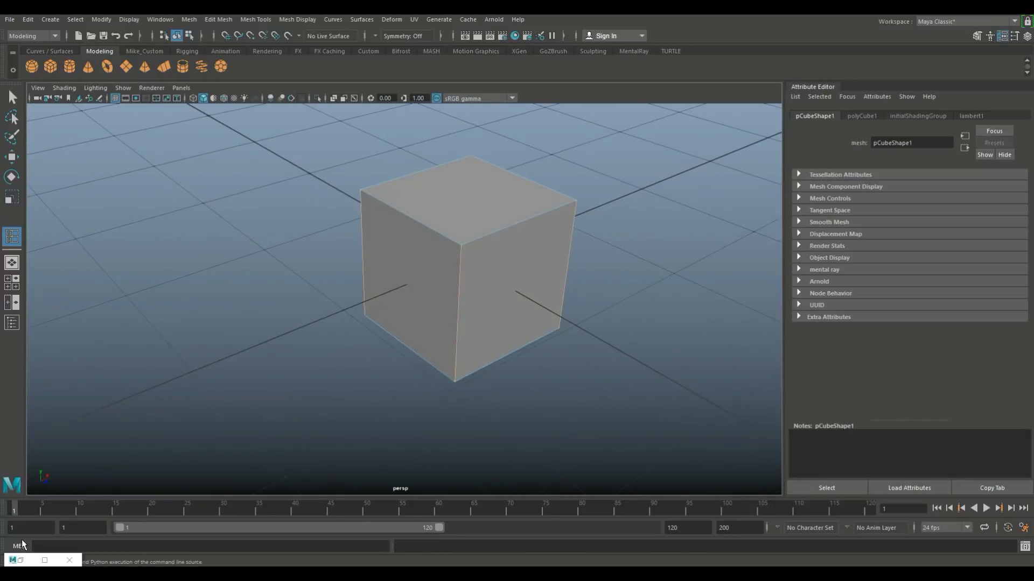
Step: Turn off Auto complete in the Insert Edge Loop tool settings and return to the cube
{"action": "left_click", "coordinate": [45, 561]}
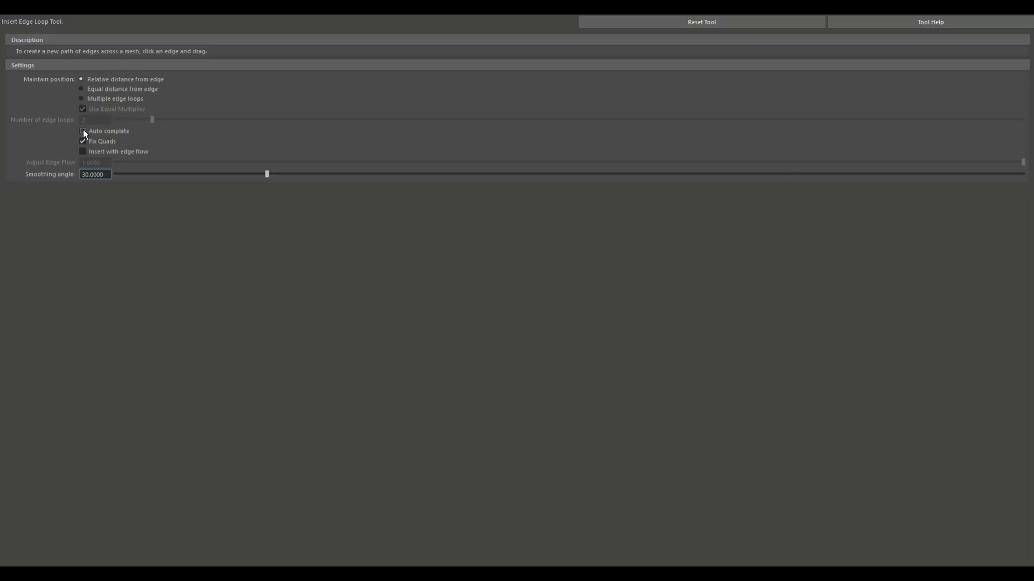
{"action": "left_click", "coordinate": [972, 8]}
{"action": "middle_click_drag", "start_coordinate": [589, 314], "coordinate": [533, 349], "text": "alt"}
{"action": "left_click_drag", "start_coordinate": [533, 349], "coordinate": [496, 362], "text": "alt"}
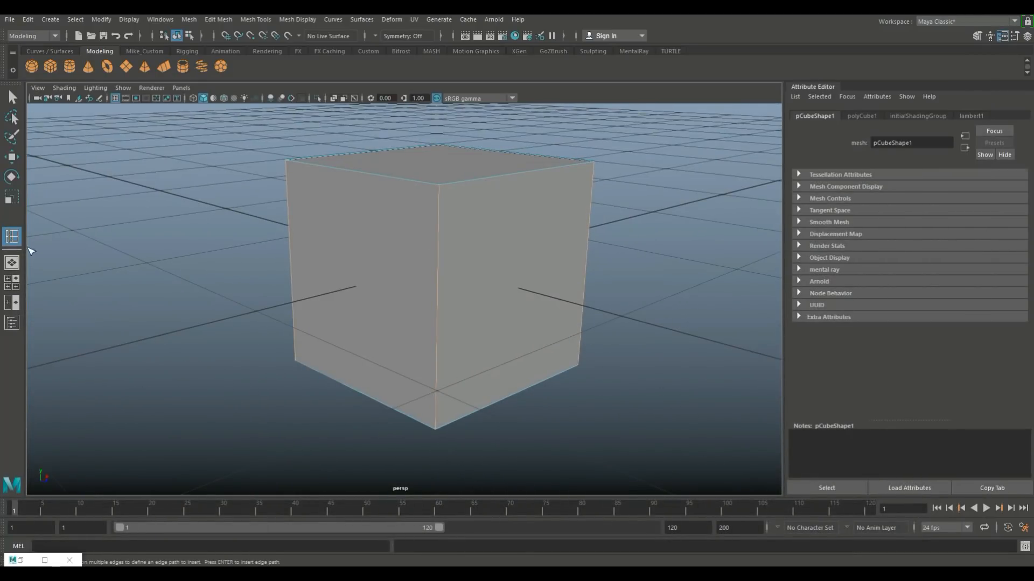
Step: Try defining an edge loop path manually by picking the cube's vertical edges one after another, without inserting it
{"action": "left_click", "coordinate": [399, 323]}
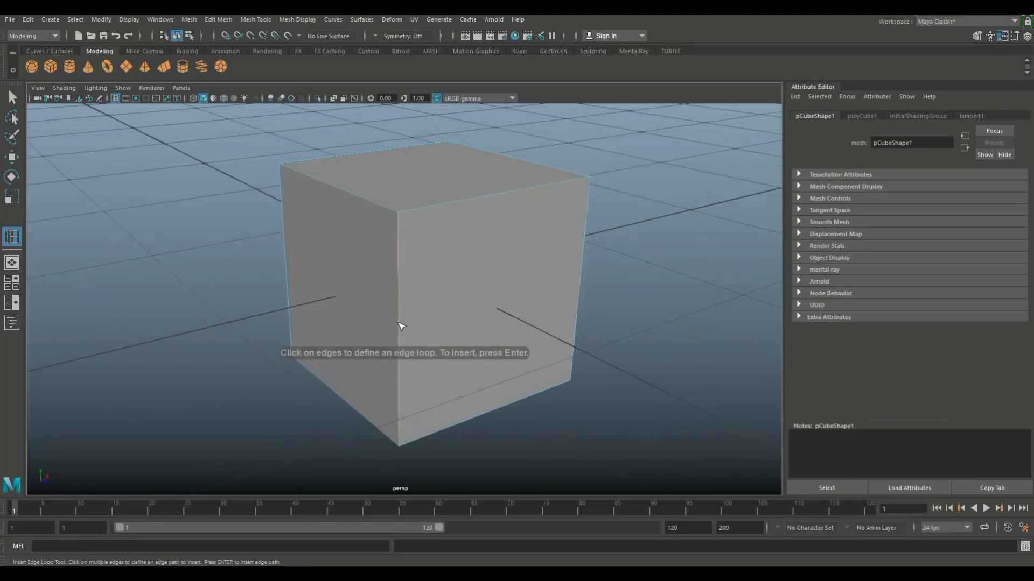
{"action": "left_click", "coordinate": [580, 289]}
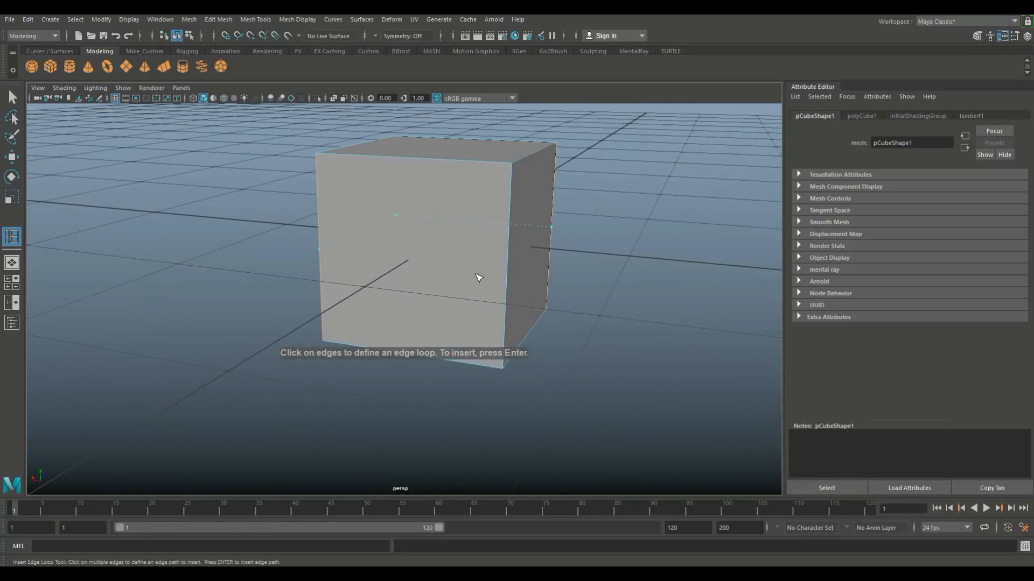
{"action": "left_click_drag", "start_coordinate": [575, 341], "coordinate": [642, 349], "text": "alt"}
{"action": "key", "text": "ctrl+z"}
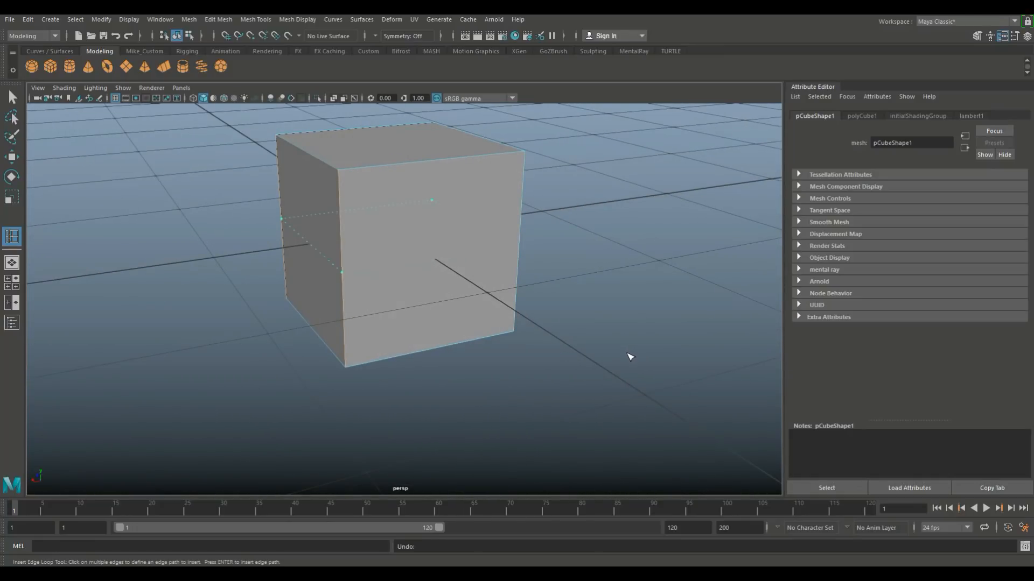
{"action": "left_click_drag", "start_coordinate": [519, 385], "coordinate": [510, 386], "text": "alt"}
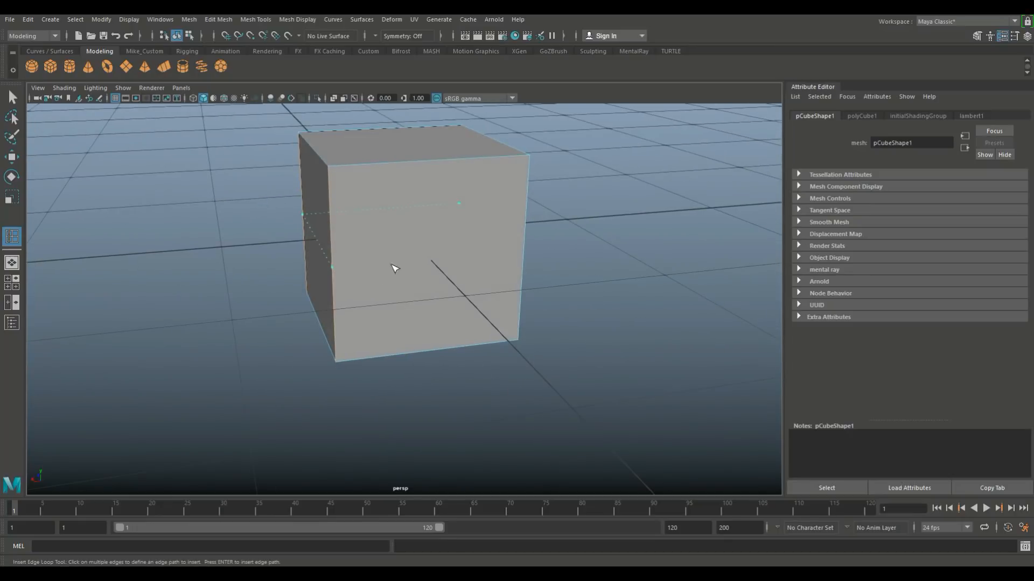
{"action": "left_click", "coordinate": [526, 229]}
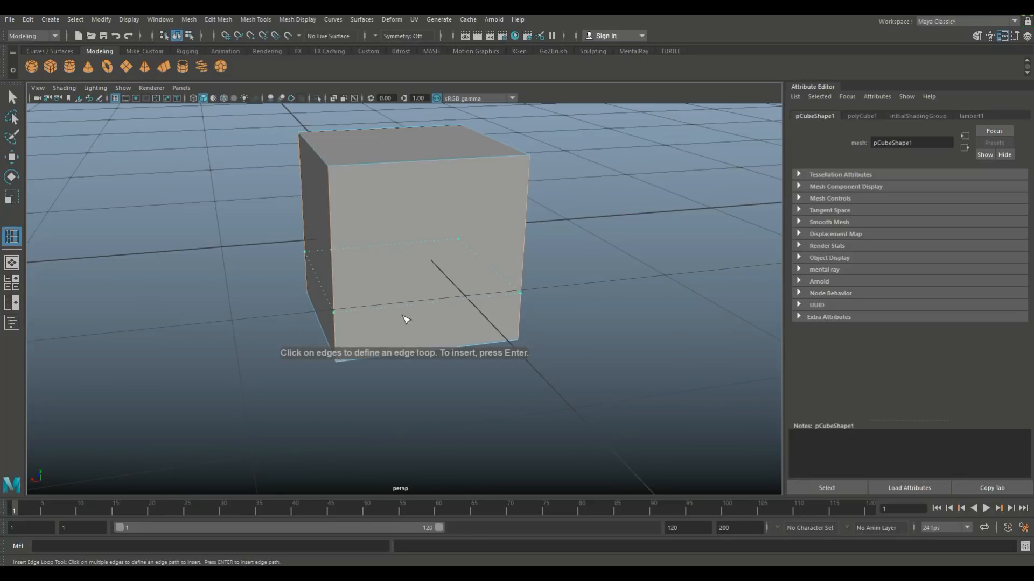
Step: Show the Modeling Toolkit and cut the cube's front face diagonally between opposite corners with Multi-Cut
{"action": "left_click", "coordinate": [977, 36]}
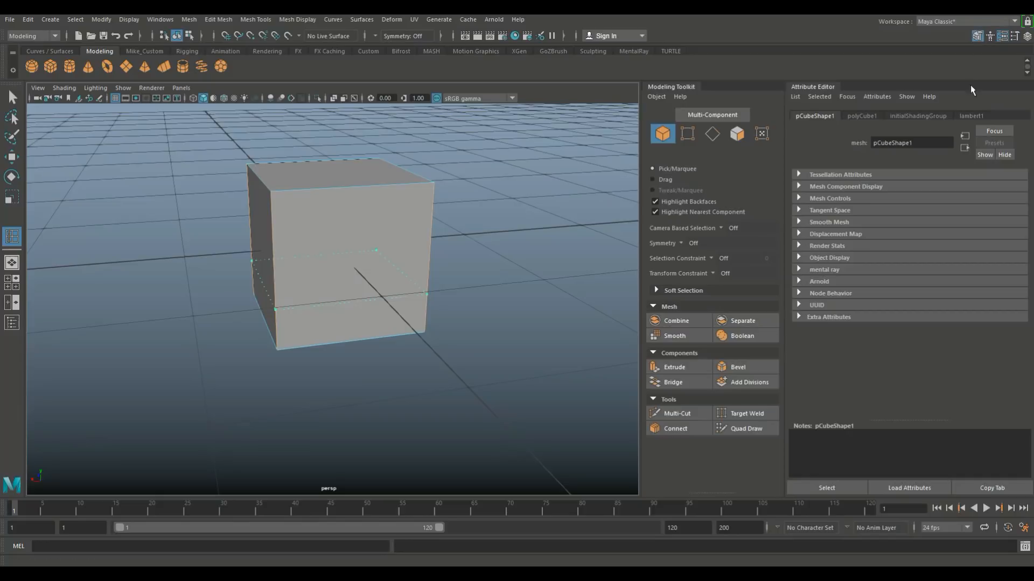
{"action": "left_click", "coordinate": [686, 417]}
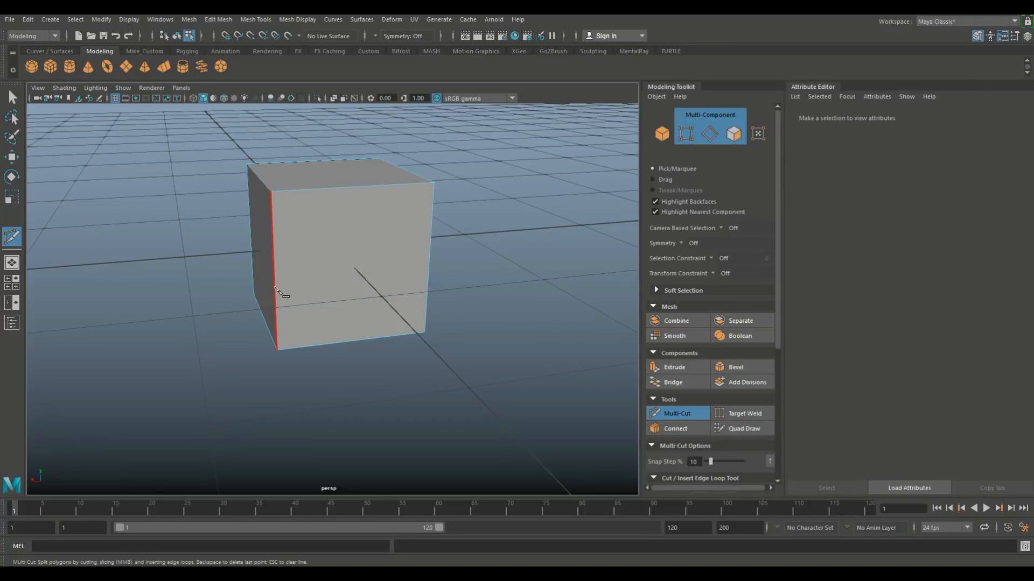
{"action": "left_click", "coordinate": [277, 349]}
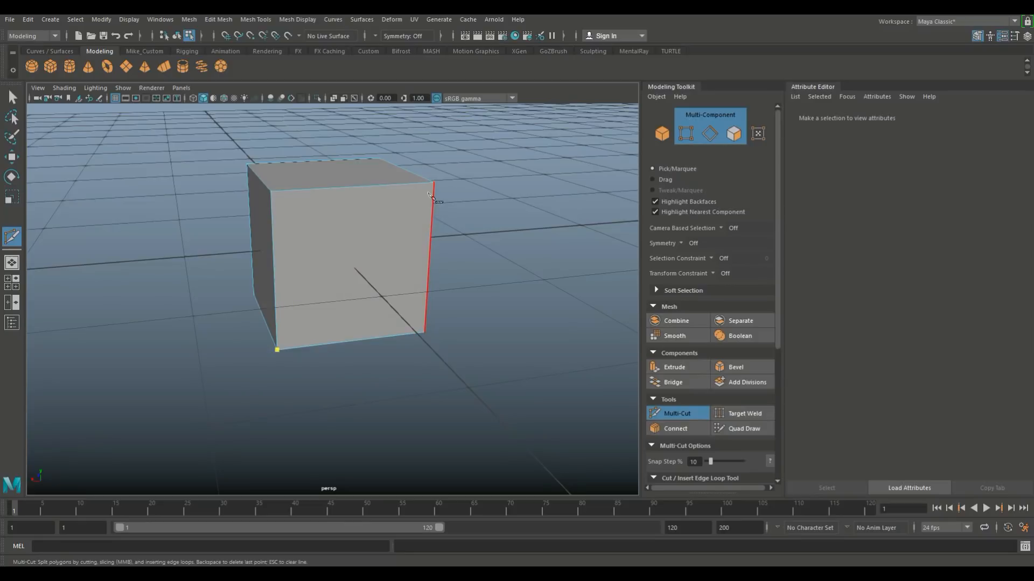
{"action": "left_click", "coordinate": [434, 183]}
{"action": "right_click", "coordinate": [512, 234]}
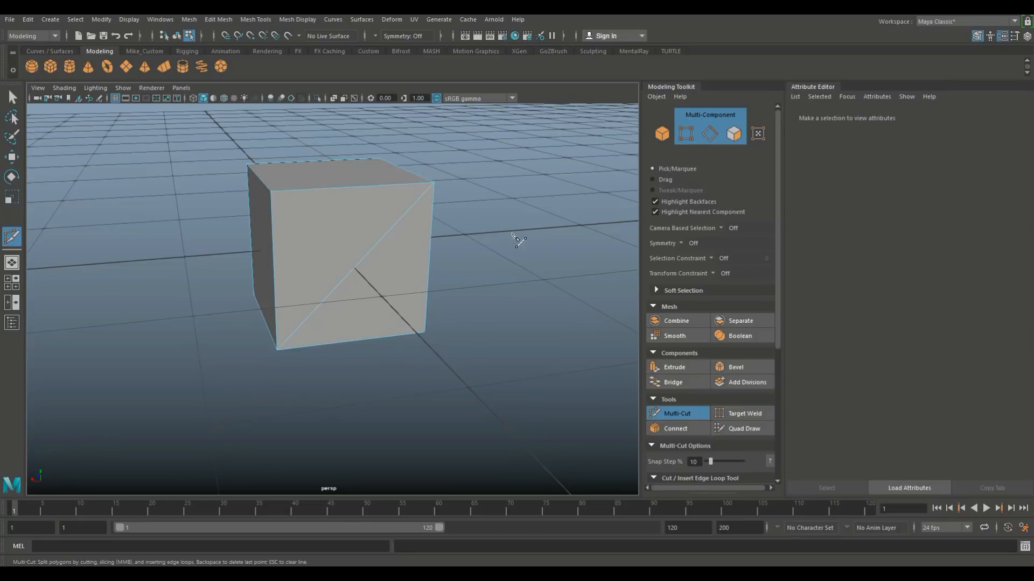
Step: Hide the Modeling Toolkit and Attribute Editor, and undo the diagonal cut on the cube
{"action": "left_click", "coordinate": [977, 36]}
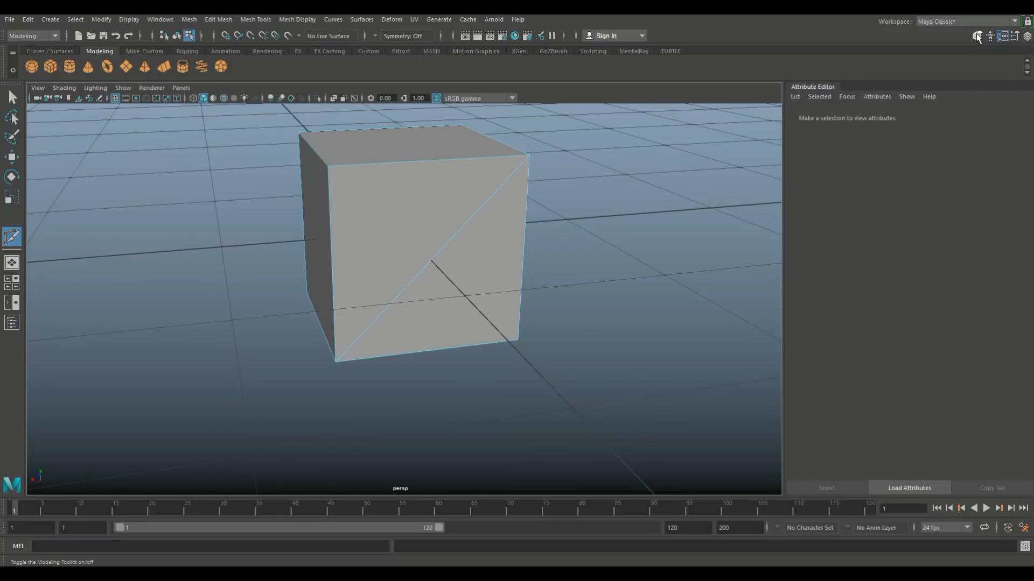
{"action": "left_click", "coordinate": [1001, 36]}
{"action": "key", "text": "ctrl+z"}
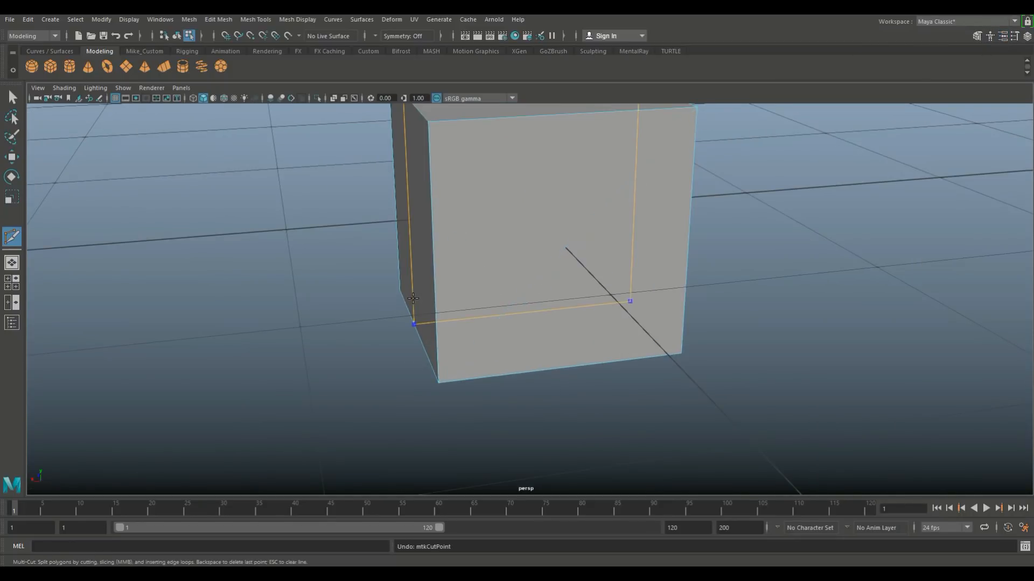
Step: Delete the cube in object mode and replace it with a new polygon cube centred in the perspective view
{"action": "left_click_drag", "start_coordinate": [703, 329], "coordinate": [784, 401], "text": "alt"}
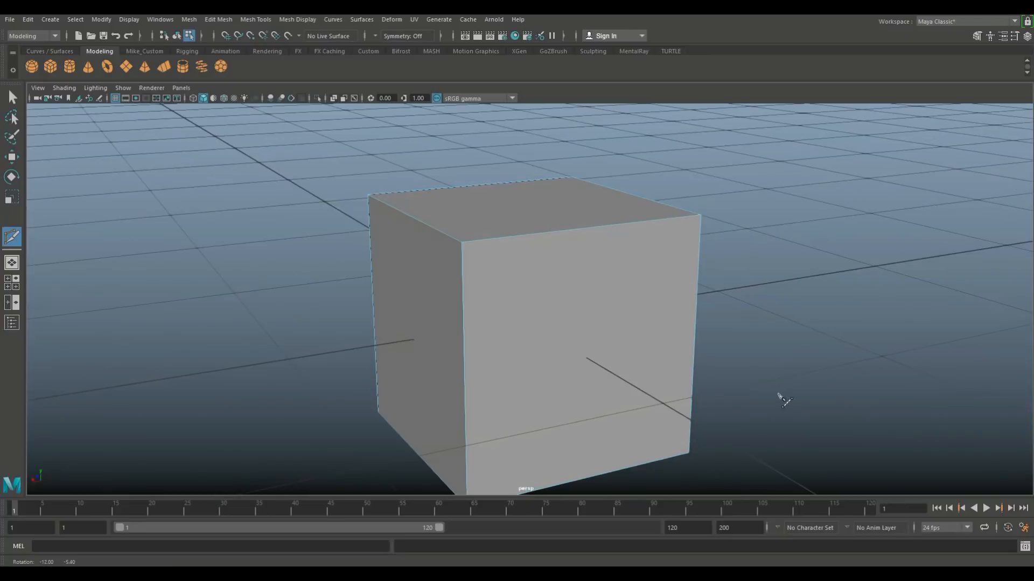
{"action": "right_click_drag", "start_coordinate": [609, 214], "coordinate": [665, 194]}
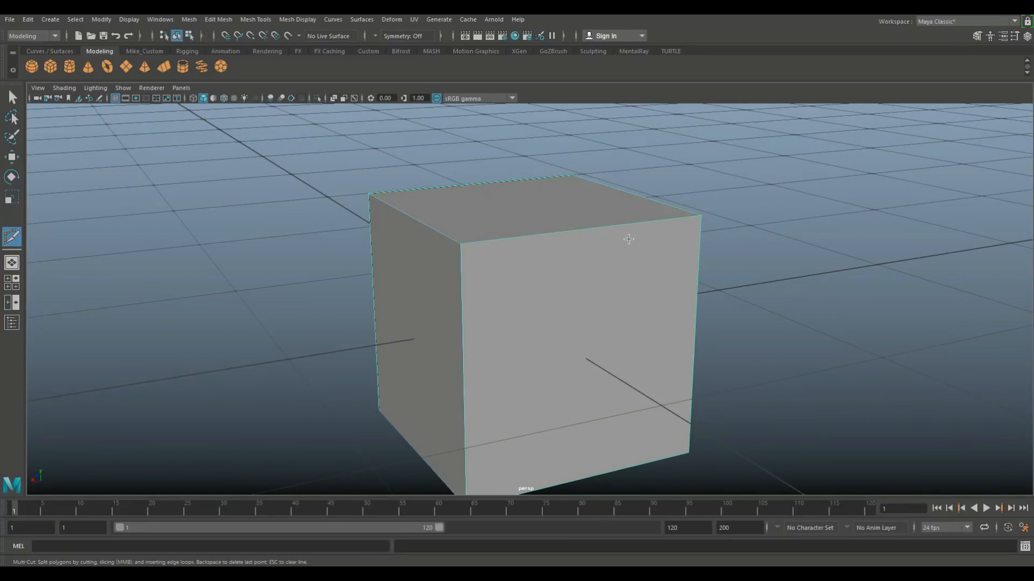
{"action": "key", "text": "Delete"}
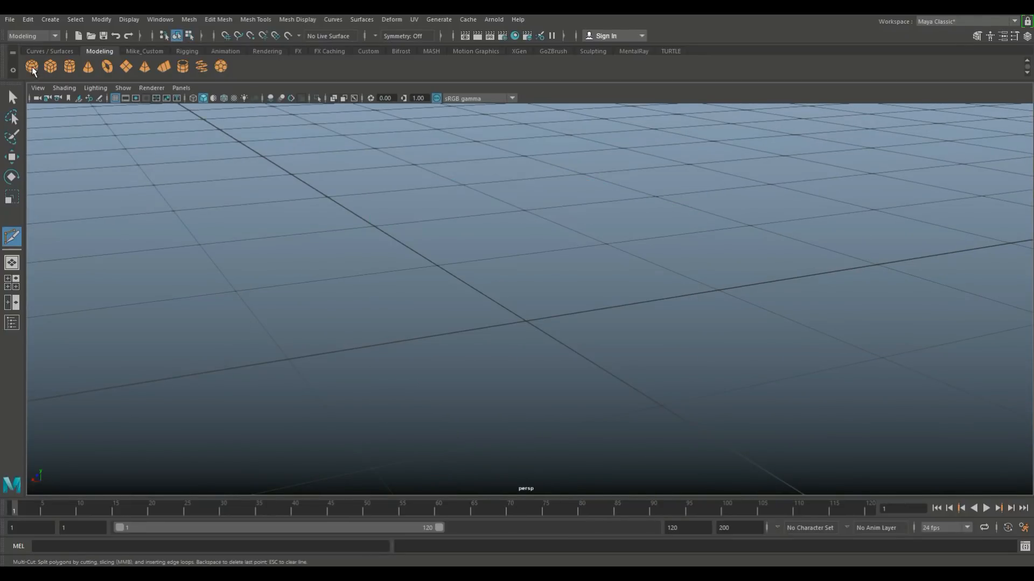
{"action": "left_click", "coordinate": [50, 66]}
{"action": "right_click_drag", "start_coordinate": [388, 291], "coordinate": [396, 310], "text": "alt"}
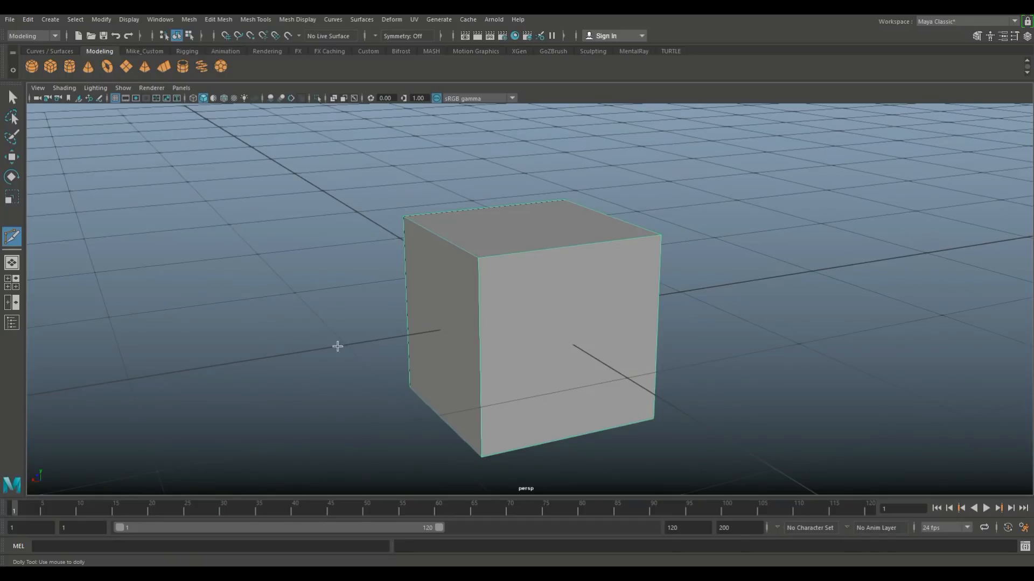
{"action": "middle_click_drag", "start_coordinate": [337, 346], "coordinate": [362, 274], "text": "alt"}
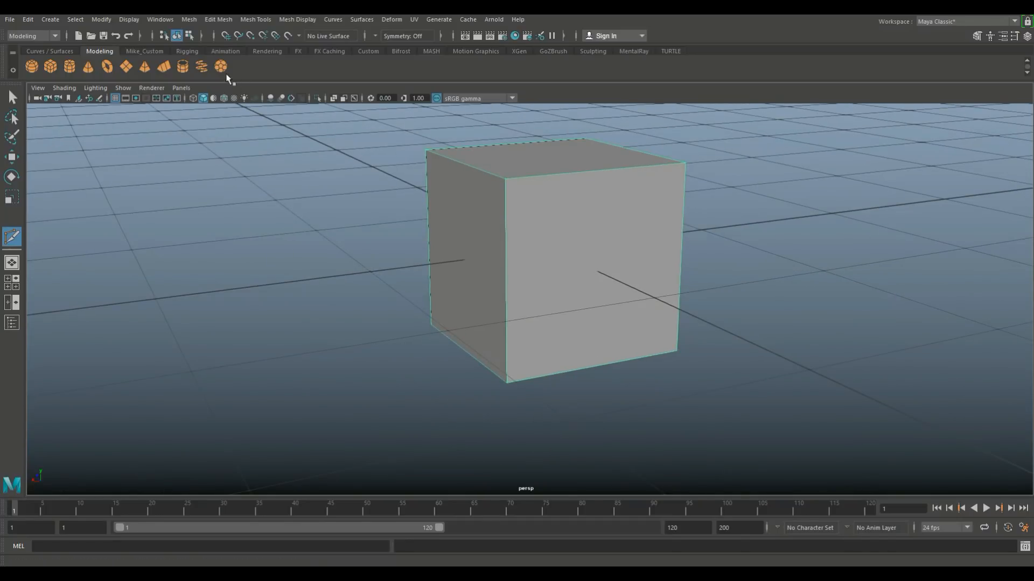
Step: Activate the Insert Edge Loop tool from the custom shelf and open its settings
{"action": "left_click", "coordinate": [144, 52]}
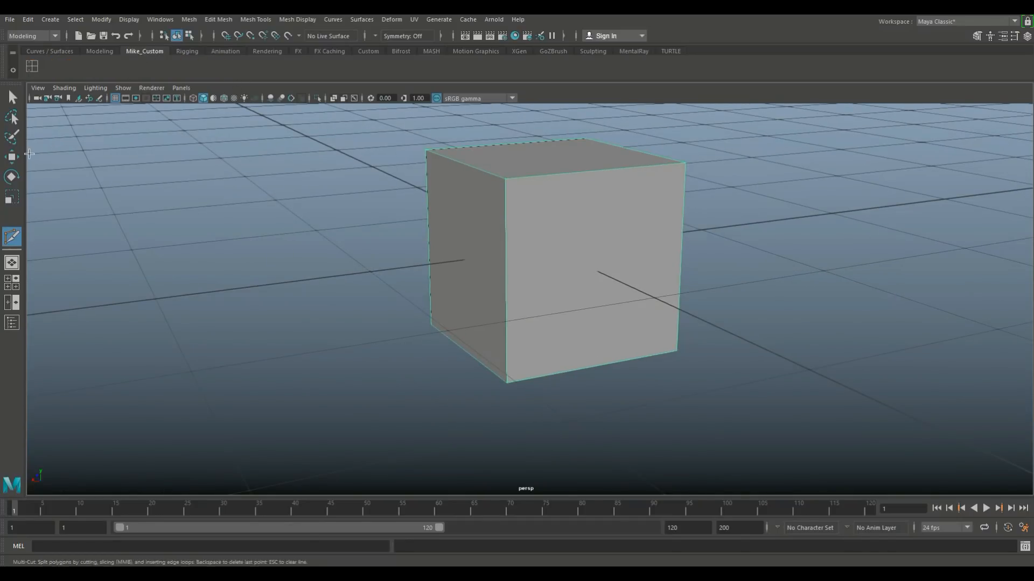
{"action": "double_click", "coordinate": [32, 68]}
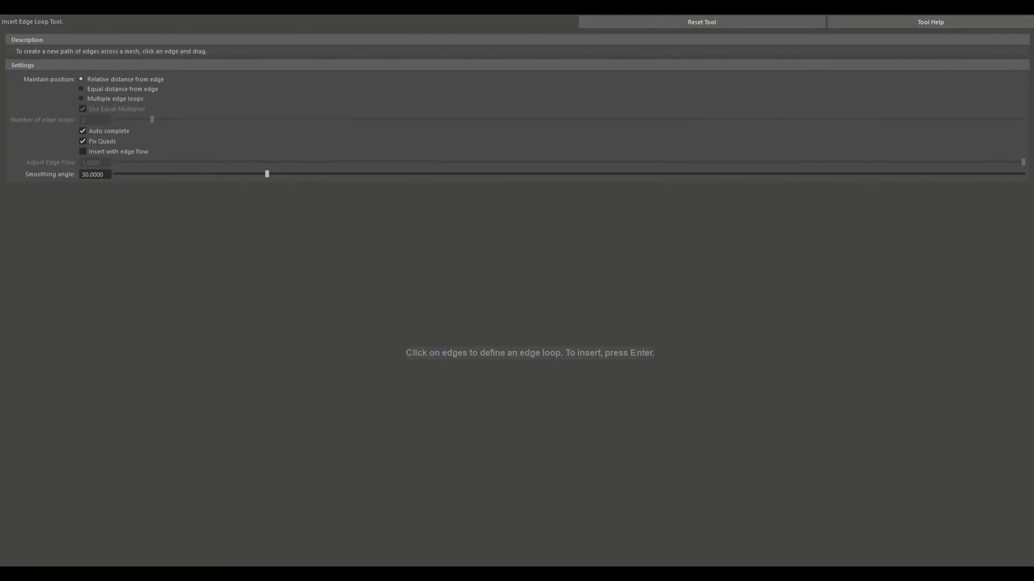
Step: Insert a complete horizontal edge loop around the upper part of the cube
{"action": "left_click", "coordinate": [972, 8]}
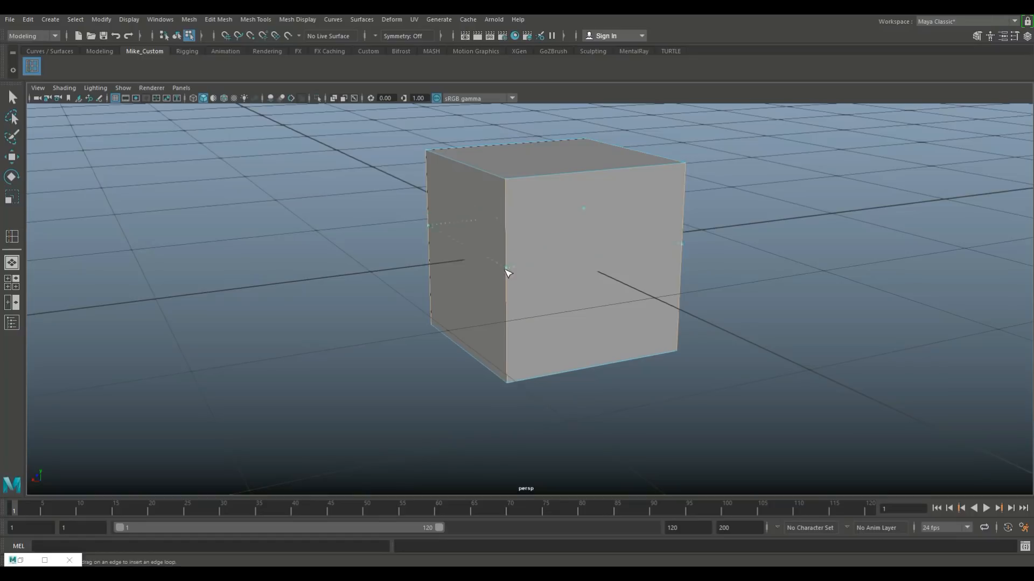
{"action": "left_click", "coordinate": [511, 232]}
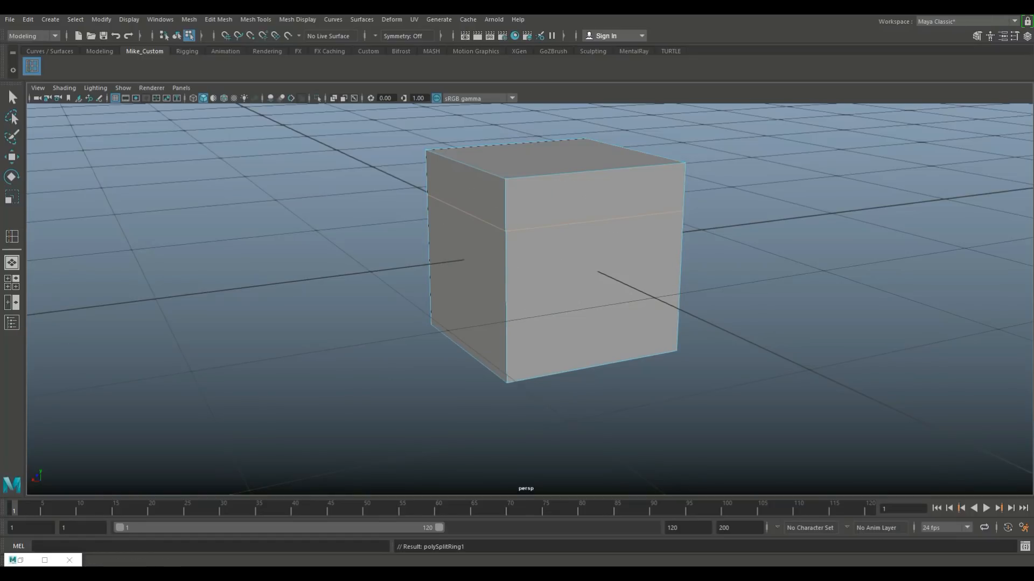
Step: Turn off Auto complete and insert an edge path across only the lower part of one side face
{"action": "left_click", "coordinate": [44, 561]}
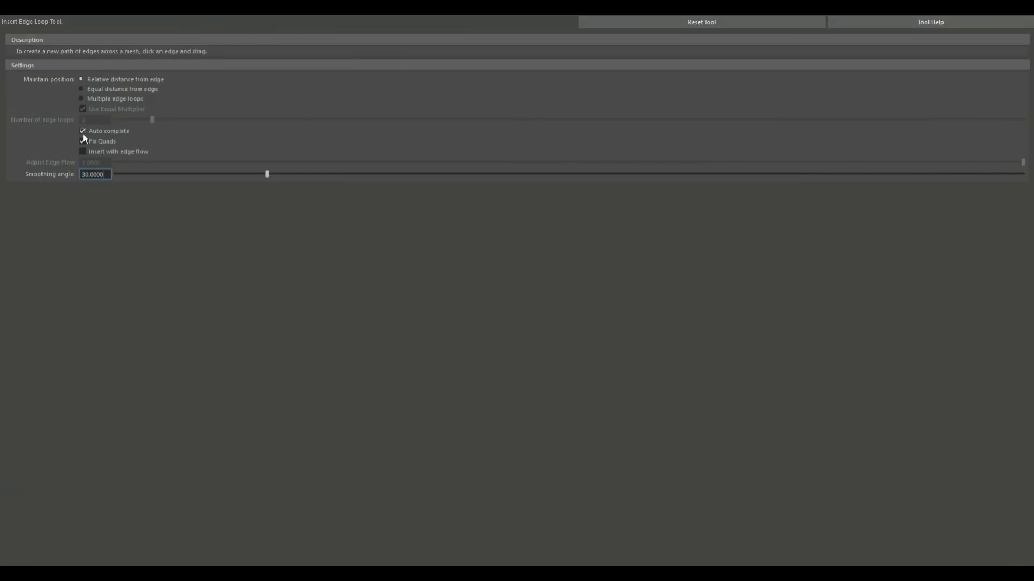
{"action": "left_click", "coordinate": [972, 7]}
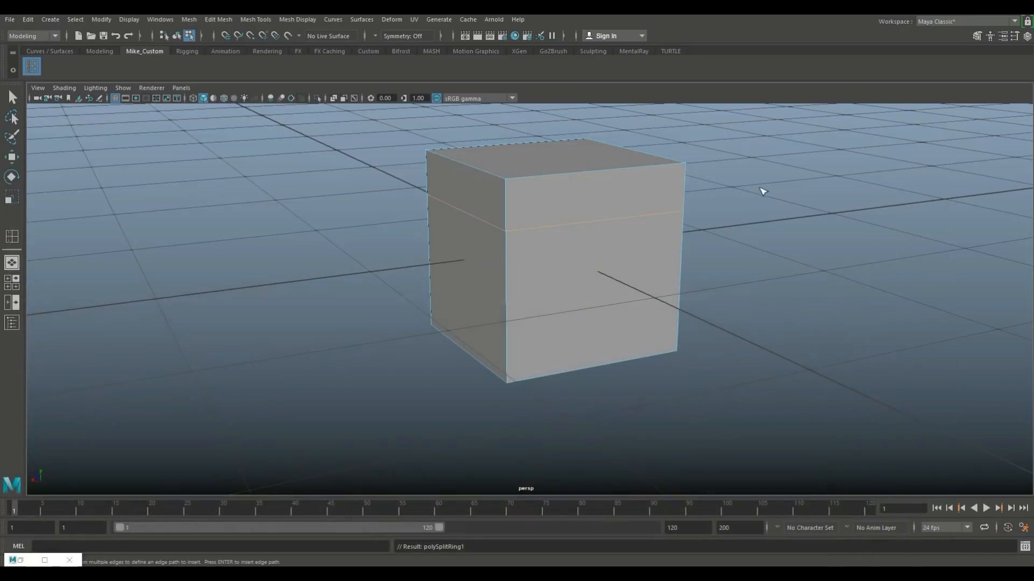
{"action": "left_click_drag", "start_coordinate": [510, 311], "coordinate": [518, 334], "text": "alt"}
{"action": "left_click", "coordinate": [515, 332]}
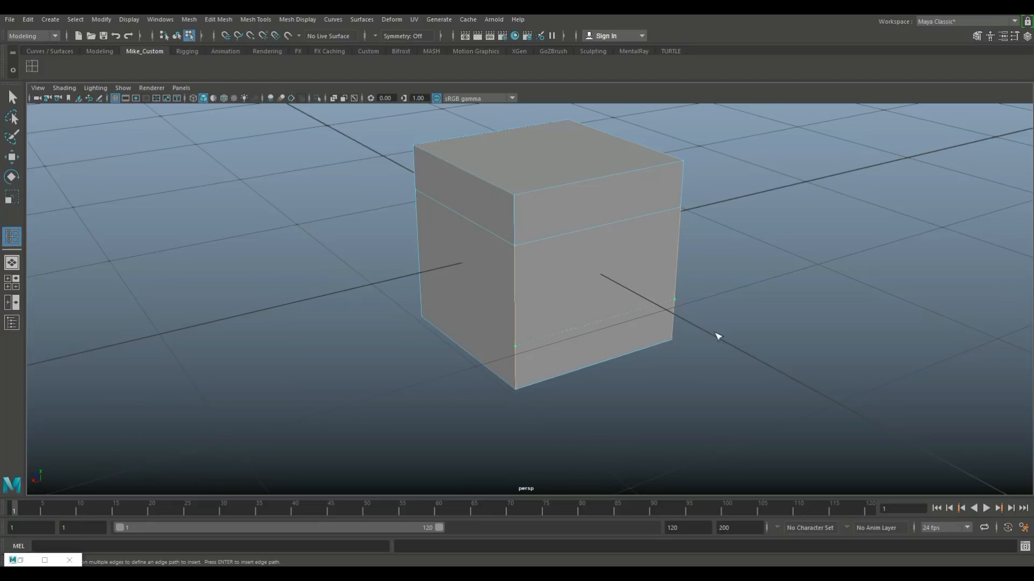
{"action": "left_click_drag", "start_coordinate": [718, 336], "coordinate": [563, 346], "text": "alt"}
{"action": "left_click_drag", "start_coordinate": [637, 355], "coordinate": [891, 390], "text": "alt"}
{"action": "key", "text": "Return"}
Step: Select the large face next to the partial edge path and examine where the path ends on the cube
{"action": "left_click_drag", "start_coordinate": [864, 338], "coordinate": [680, 337], "text": "alt"}
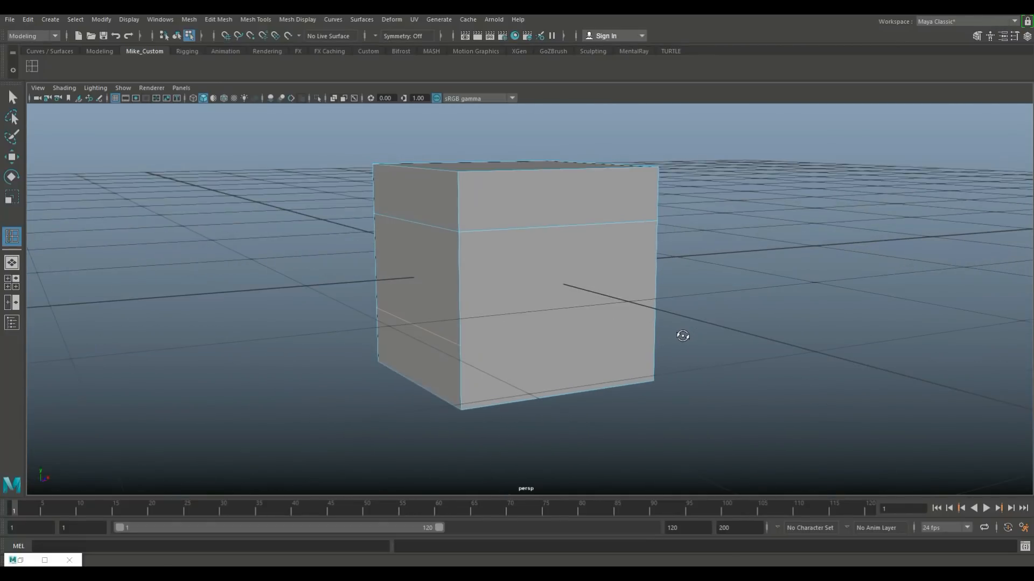
{"action": "middle_click_drag", "start_coordinate": [697, 360], "coordinate": [673, 351], "text": "alt"}
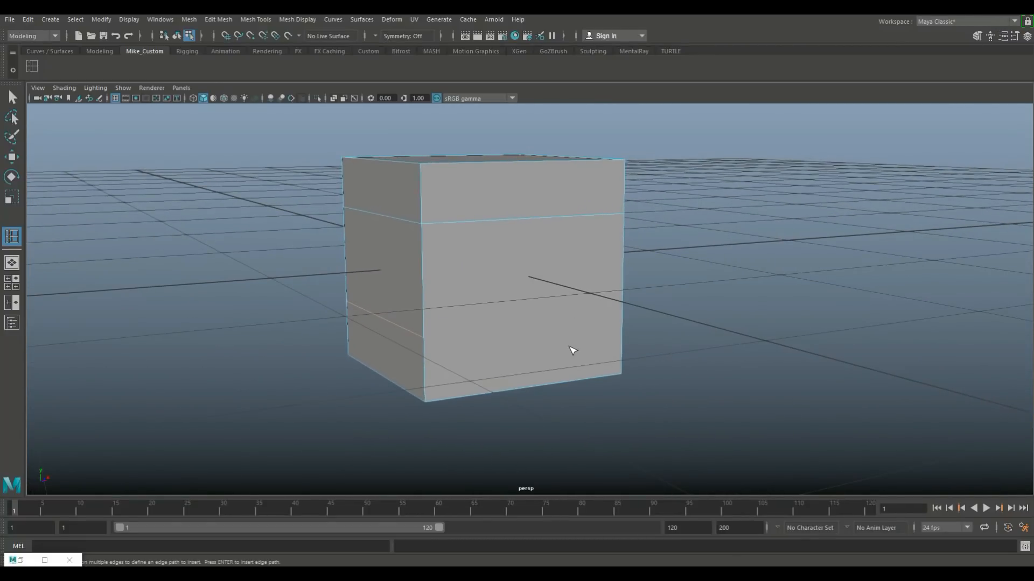
{"action": "key", "text": "q"}
{"action": "right_click_drag", "start_coordinate": [513, 262], "coordinate": [506, 286]}
{"action": "left_click", "coordinate": [496, 286]}
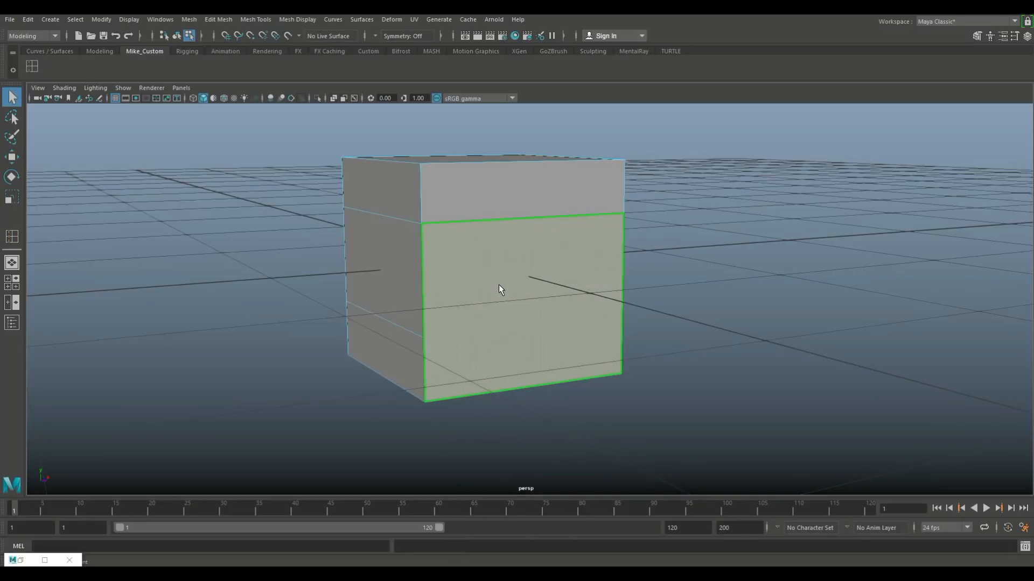
{"action": "left_click_drag", "start_coordinate": [498, 285], "coordinate": [526, 282], "text": "alt"}
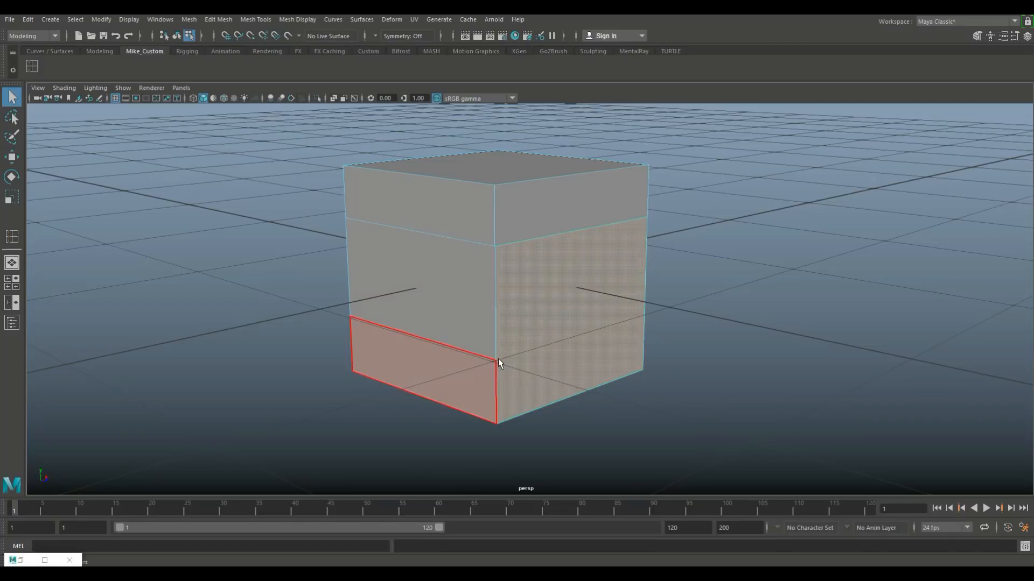
{"action": "left_click_drag", "start_coordinate": [492, 360], "coordinate": [159, 419], "text": "alt"}
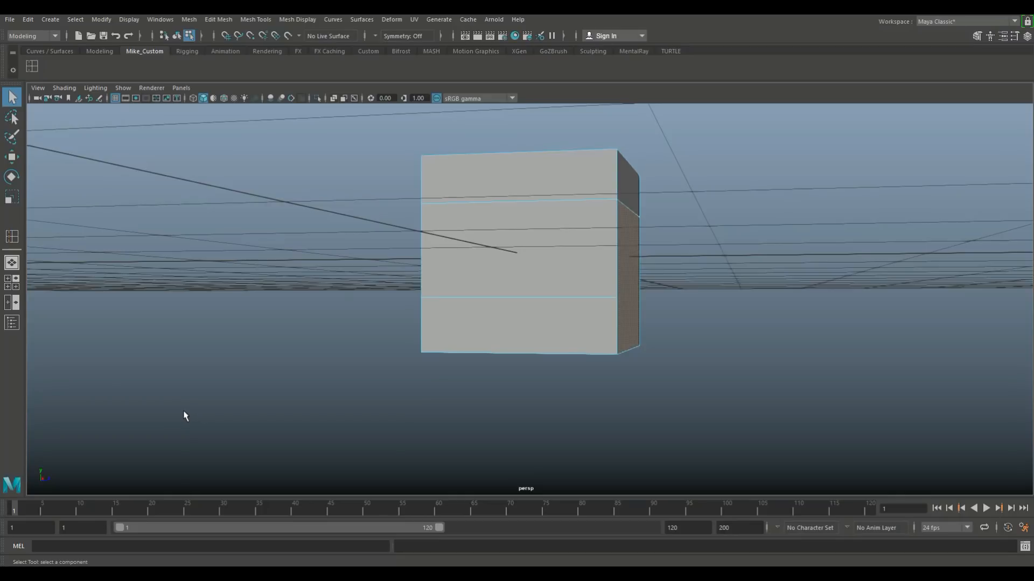
Step: Configure the Insert Edge Loop tool with Auto complete on, Maintain position at Multiple edge loops and 1 edge loop
{"action": "double_click", "coordinate": [12, 237]}
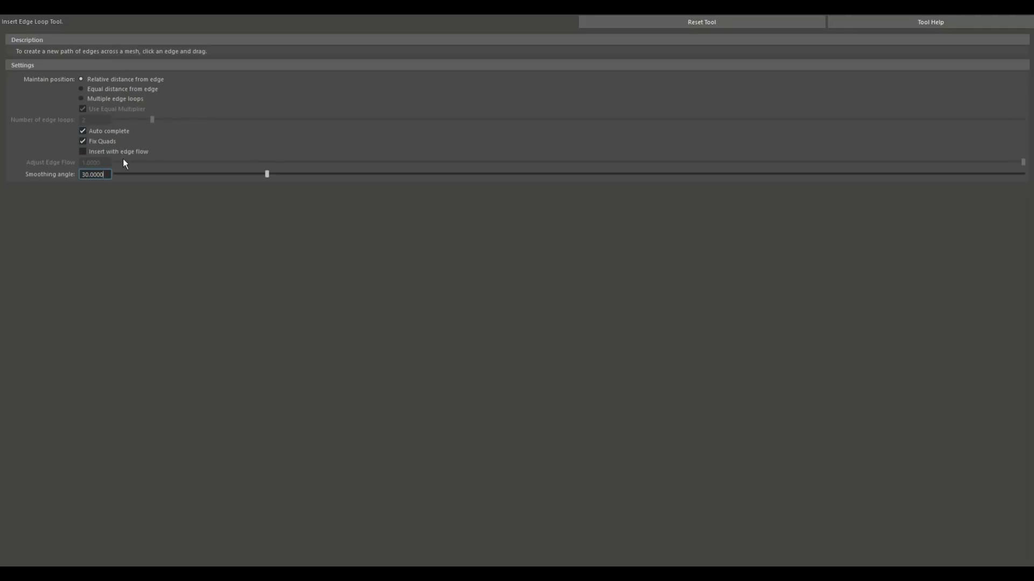
{"action": "left_click", "coordinate": [81, 99]}
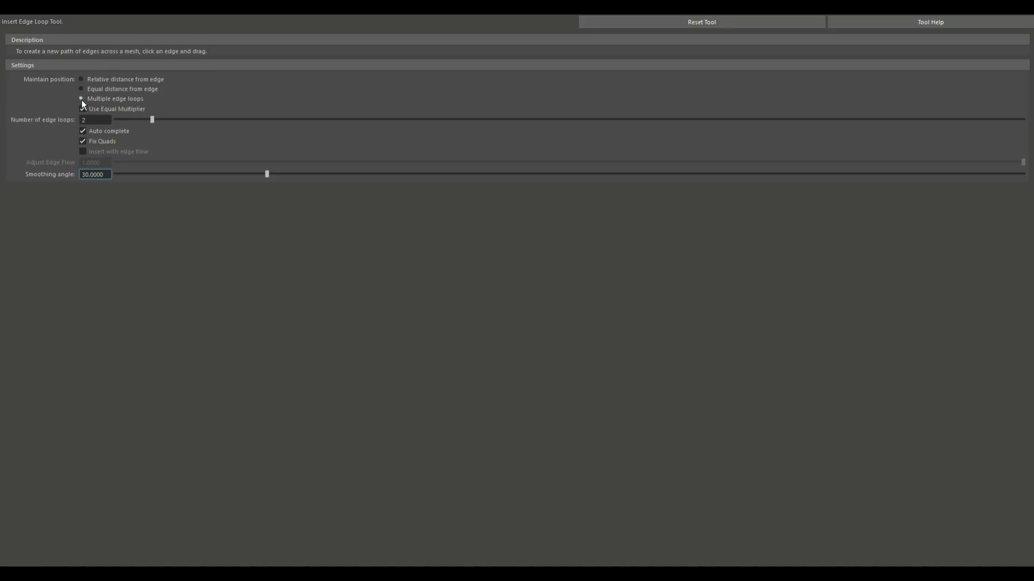
{"action": "double_click", "coordinate": [103, 120]}
{"action": "left_click", "coordinate": [984, 16]}
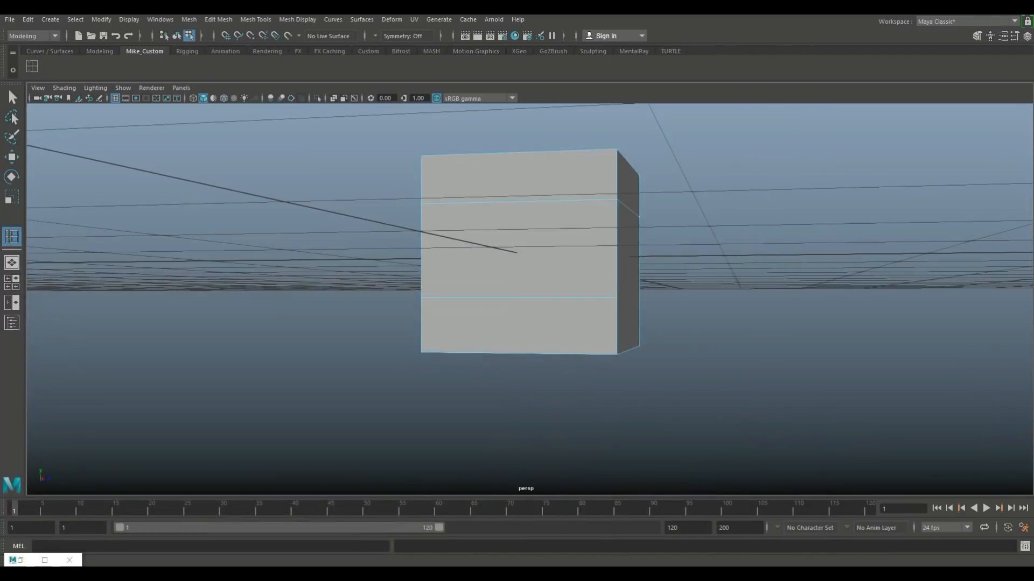
Step: Delete the cube in object mode and create a new polygon cube
{"action": "right_click_drag", "start_coordinate": [582, 175], "coordinate": [639, 161]}
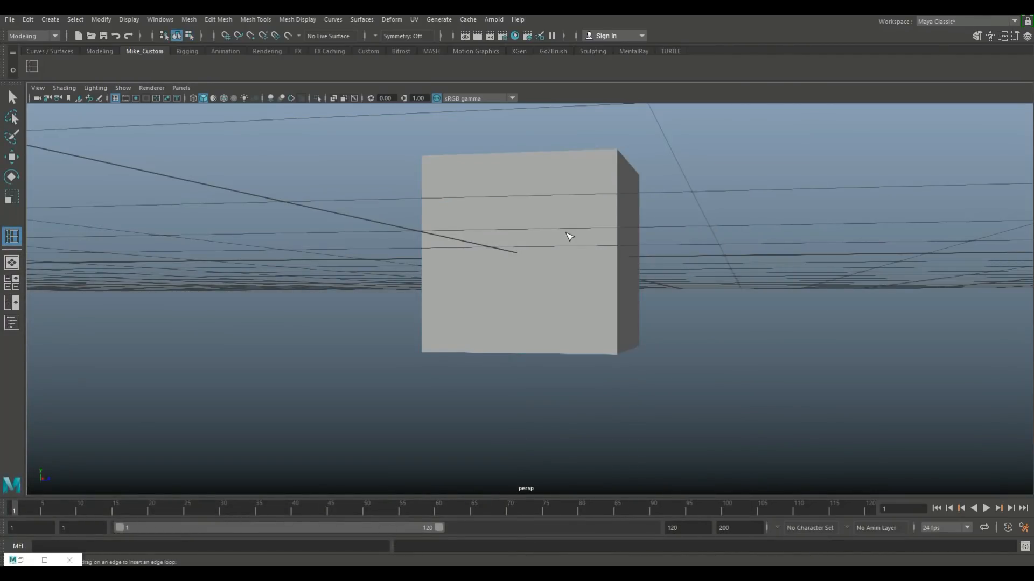
{"action": "key", "text": "Delete"}
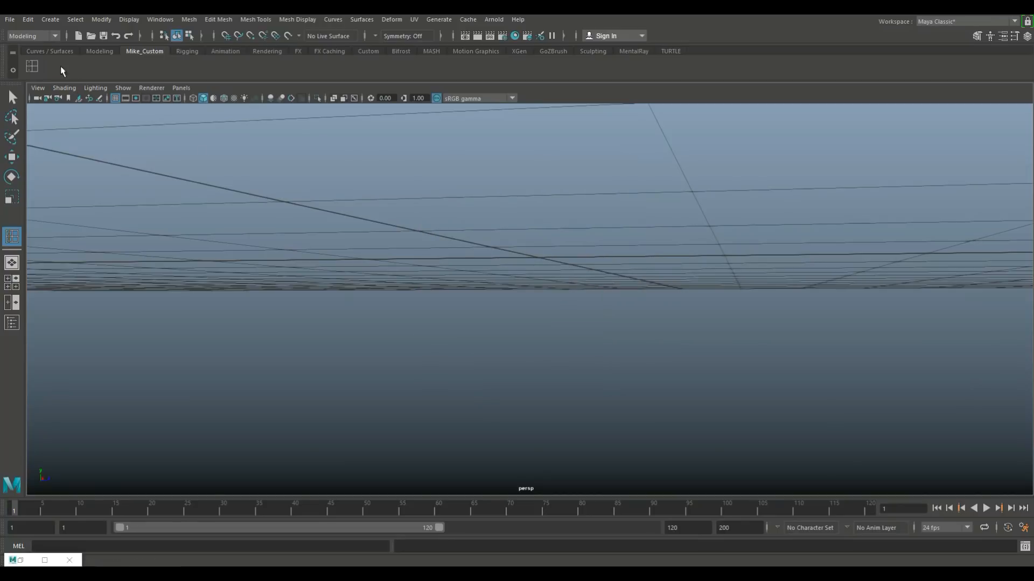
{"action": "left_click", "coordinate": [99, 51]}
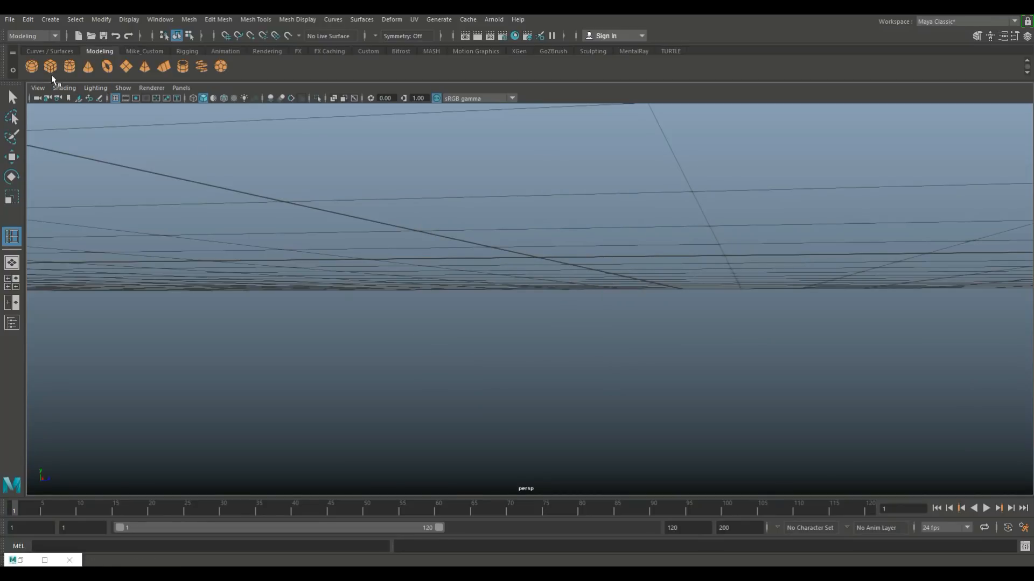
{"action": "left_click", "coordinate": [50, 66]}
Step: Insert one centred vertical edge loop around the new cube's front and top faces
{"action": "scroll", "coordinate": [413, 289], "scroll_direction": "down", "scroll_amount": 2}
{"action": "left_click_drag", "start_coordinate": [487, 339], "coordinate": [497, 372], "text": "alt"}
{"action": "scroll", "coordinate": [526, 382], "scroll_direction": "up", "scroll_amount": 3}
{"action": "middle_click_drag", "start_coordinate": [526, 383], "coordinate": [445, 362], "text": "alt"}
{"action": "left_click_drag", "start_coordinate": [446, 362], "coordinate": [487, 373], "text": "alt"}
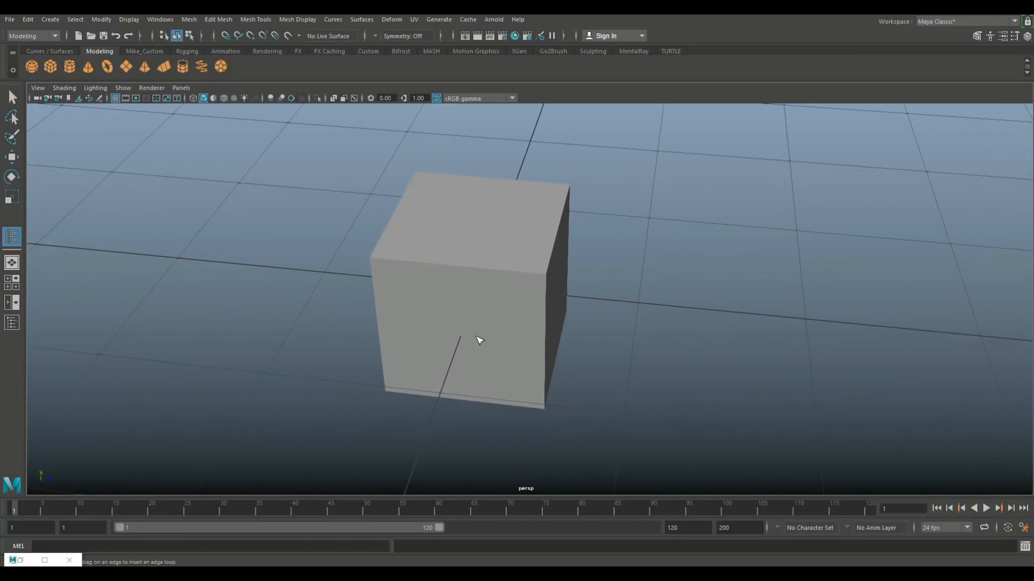
{"action": "left_click", "coordinate": [465, 271]}
{"action": "mouse_move", "coordinate": [686, 397]}
{"action": "left_mouse_down", "text": "alt"}
{"action": "mouse_move", "coordinate": [695, 374]}
{"action": "mouse_move", "coordinate": [727, 365]}
{"action": "mouse_move", "coordinate": [706, 384]}
{"action": "mouse_move", "coordinate": [680, 371]}
{"action": "mouse_move", "coordinate": [686, 355]}
{"action": "mouse_move", "coordinate": [699, 392]}
{"action": "mouse_move", "coordinate": [685, 401]}
{"action": "left_mouse_up", "text": "alt"}
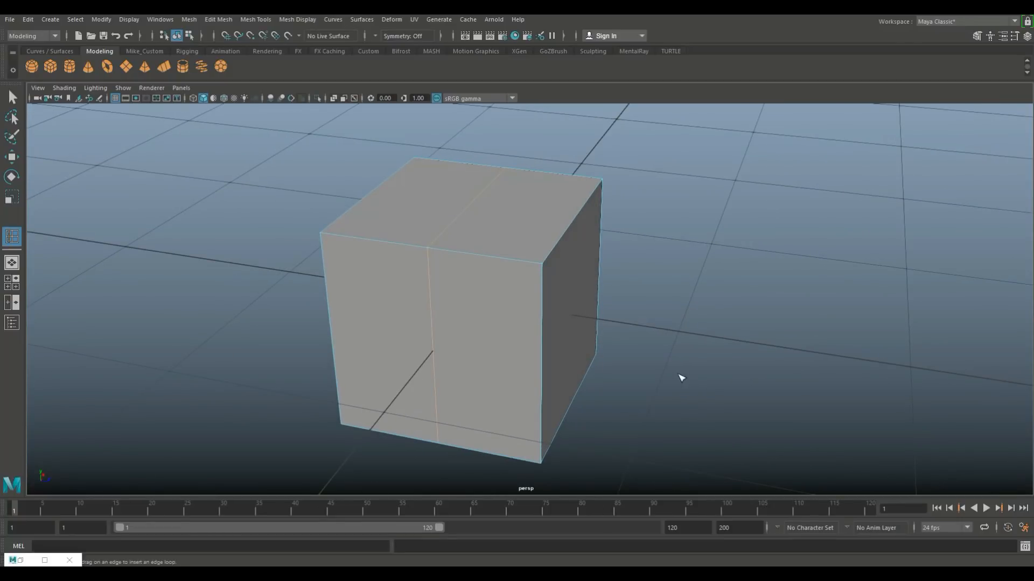
Step: Try raising the cube's top middle edge into a roof peak, and undo the move
{"action": "key", "text": "q"}
{"action": "right_click_drag", "start_coordinate": [467, 209], "coordinate": [467, 181]}
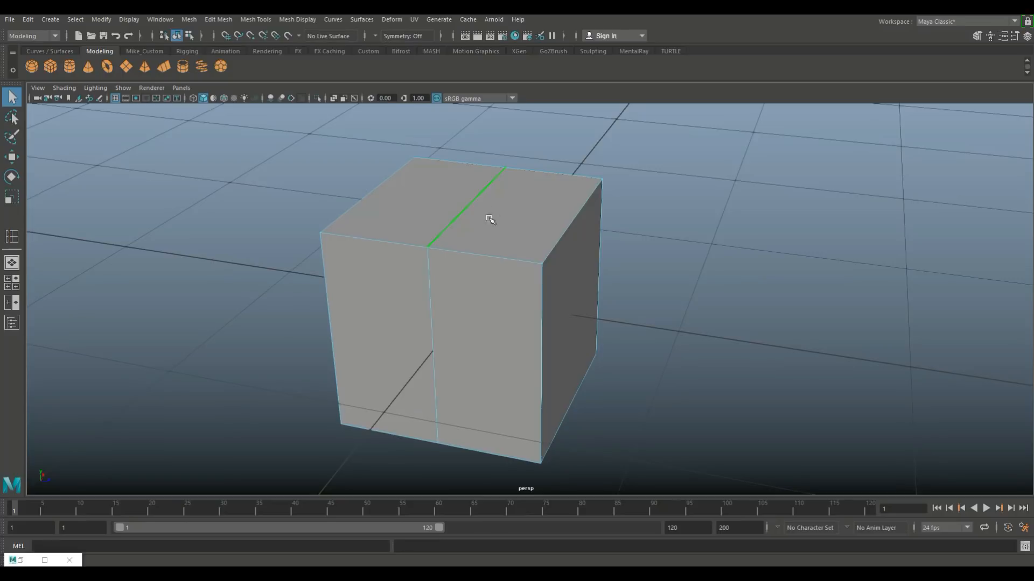
{"action": "left_click", "coordinate": [490, 220]}
{"action": "key", "text": "w"}
{"action": "left_click_drag", "start_coordinate": [472, 162], "coordinate": [463, 104]}
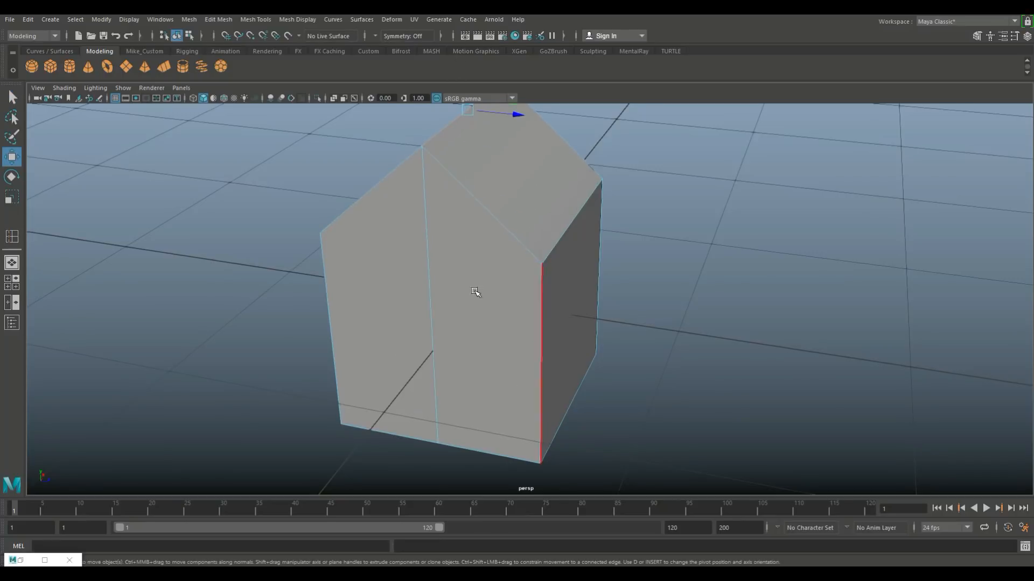
{"action": "key", "text": "ctrl+z"}
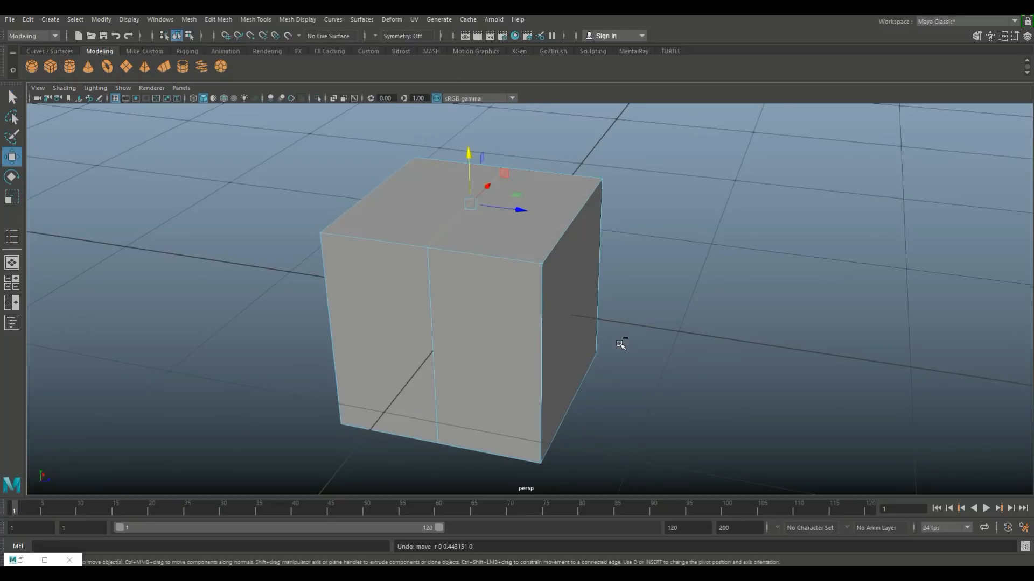
Step: Set the Insert Edge Loop tool's number of edge loops to 4
{"action": "scroll", "coordinate": [651, 360], "scroll_direction": "down", "scroll_amount": 4}
{"action": "left_click_drag", "start_coordinate": [645, 375], "coordinate": [591, 399], "text": "alt"}
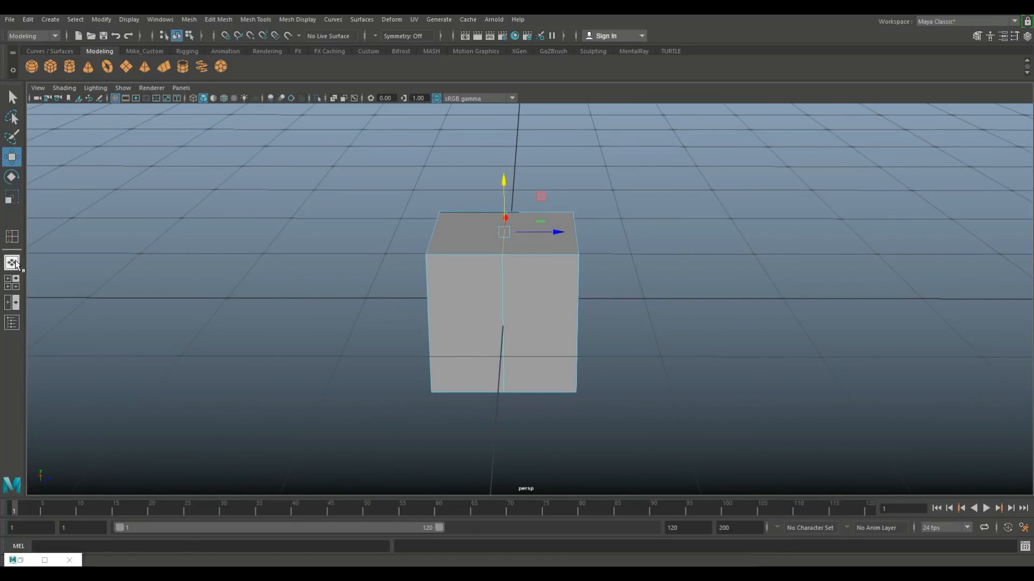
{"action": "double_click", "coordinate": [11, 236]}
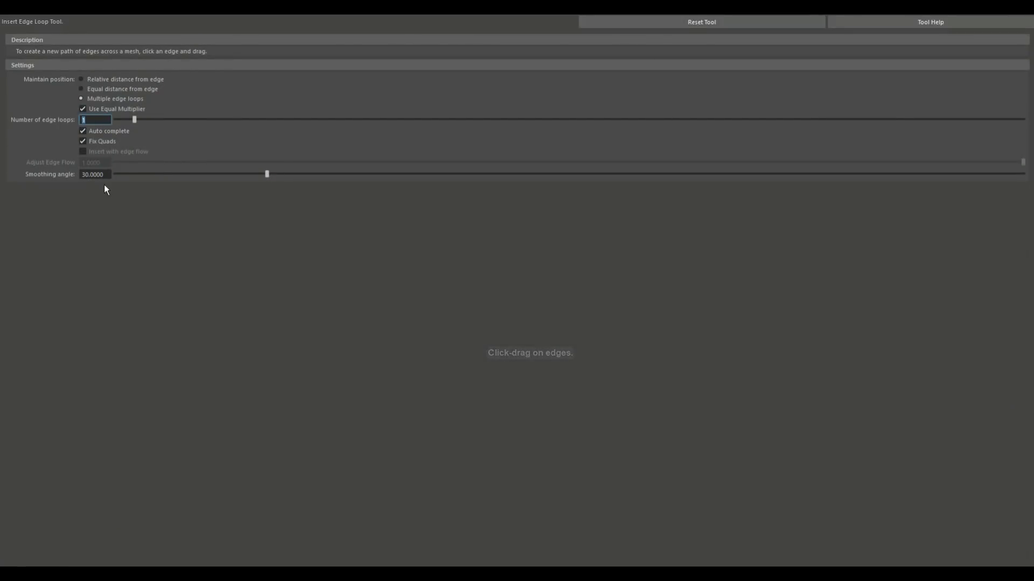
{"action": "type", "text": "4"}
{"action": "left_click", "coordinate": [972, 7]}
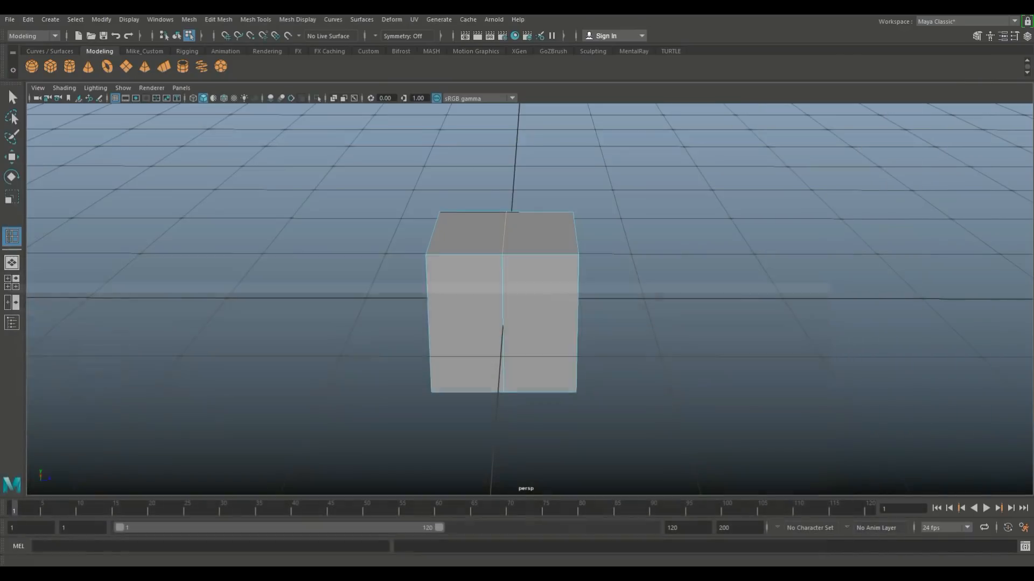
Step: Insert four evenly spaced edge loops in each half of the cube, on either side of the centre loop
{"action": "right_click_drag", "start_coordinate": [506, 226], "coordinate": [587, 280], "text": "alt"}
{"action": "left_click_drag", "start_coordinate": [588, 285], "coordinate": [427, 282], "text": "alt"}
{"action": "left_click", "coordinate": [425, 288]}
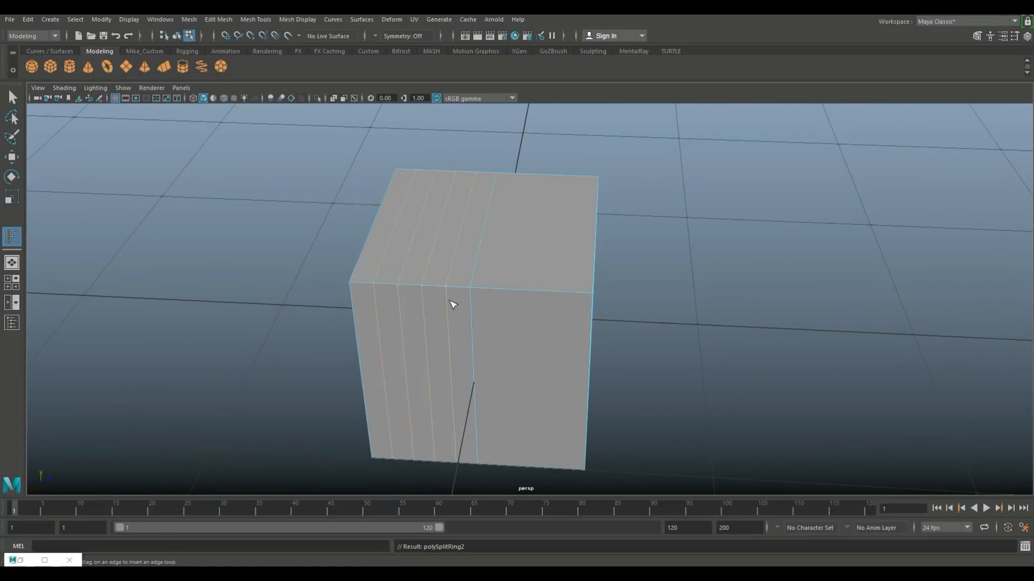
{"action": "left_click", "coordinate": [552, 292]}
{"action": "left_click_drag", "start_coordinate": [551, 291], "coordinate": [626, 372], "text": "alt"}
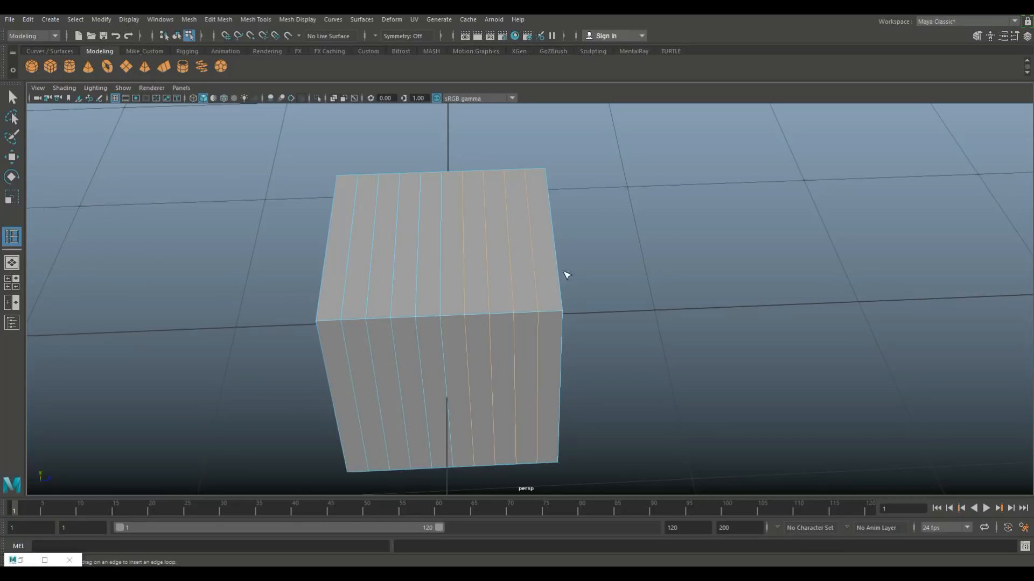
Step: Replace the subdivided cube with a fresh polygon cube
{"action": "right_click_drag", "start_coordinate": [559, 234], "coordinate": [596, 214]}
{"action": "left_click", "coordinate": [547, 247]}
{"action": "key", "text": "Delete"}
{"action": "left_click", "coordinate": [51, 70]}
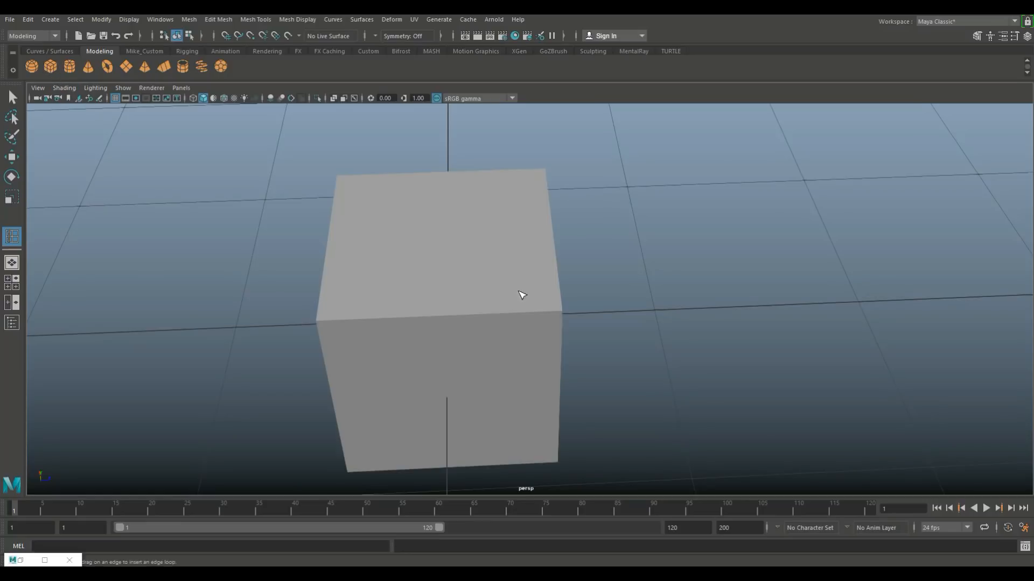
Step: Set Maintain position to Equal distance from edge and insert a single off-centre vertical edge loop on the cube
{"action": "left_click", "coordinate": [44, 561]}
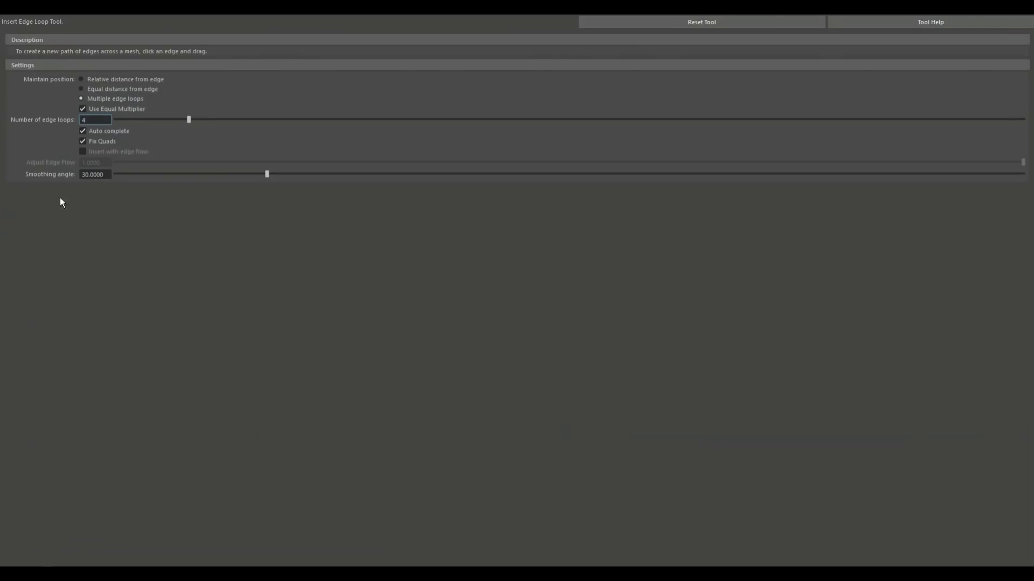
{"action": "left_click", "coordinate": [82, 78]}
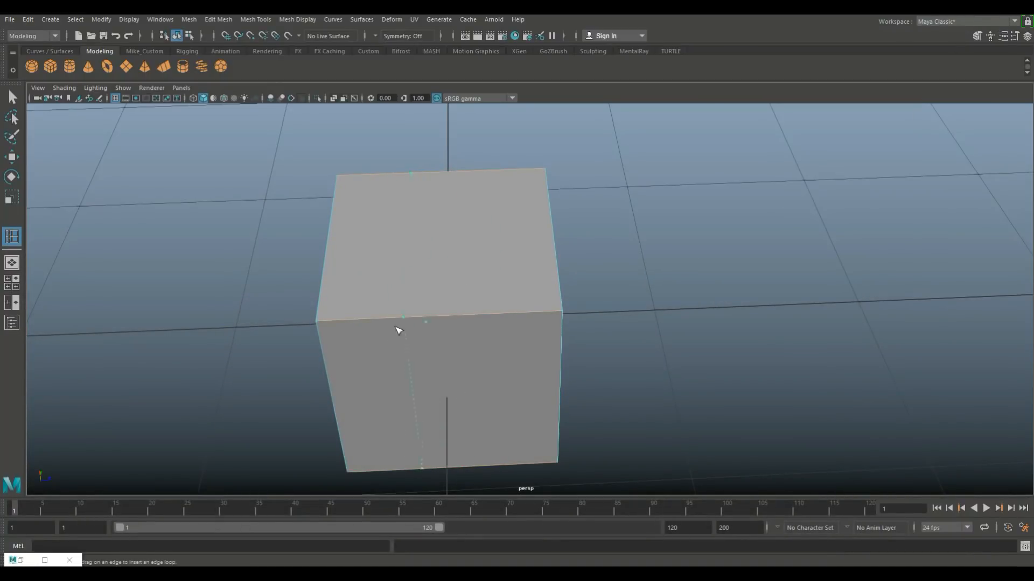
{"action": "left_click", "coordinate": [406, 339]}
Step: Show the edge loop's polySplitRing attributes and slide its Weight to both ends of the range
{"action": "key", "text": "ctrl+a"}
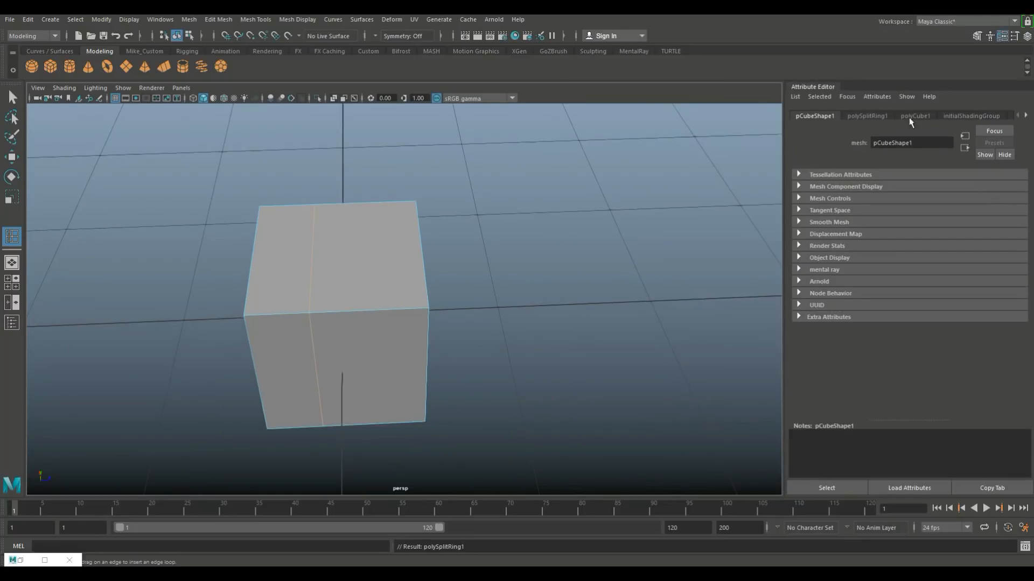
{"action": "left_click", "coordinate": [867, 116]}
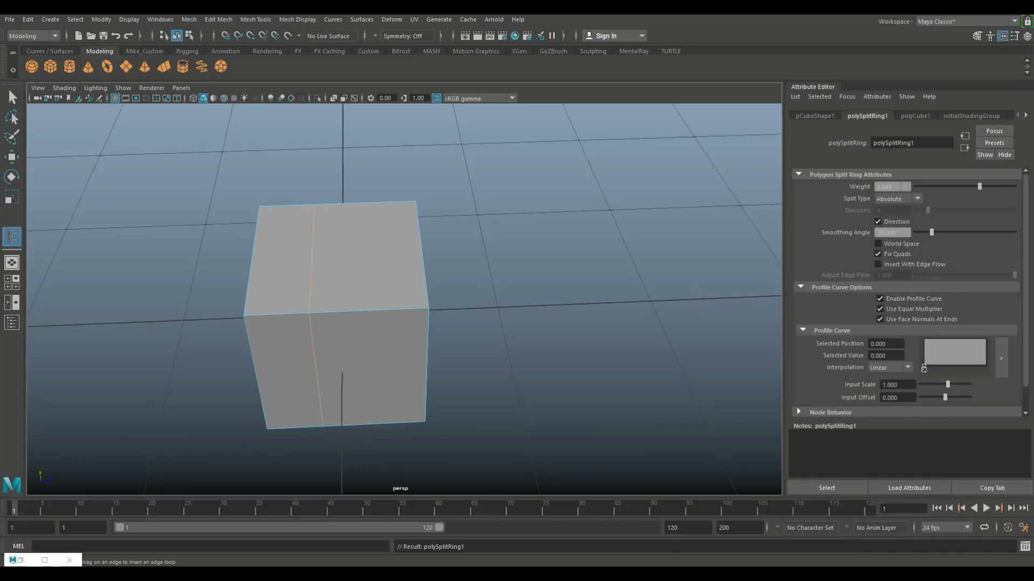
{"action": "left_click_drag", "start_coordinate": [980, 186], "coordinate": [912, 197]}
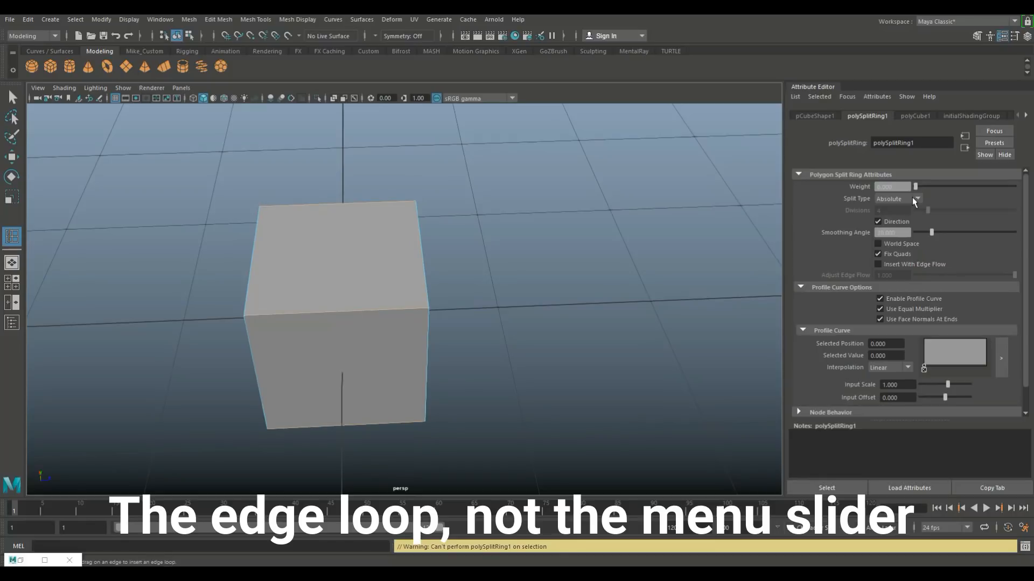
{"action": "left_click_drag", "start_coordinate": [914, 200], "coordinate": [1027, 197]}
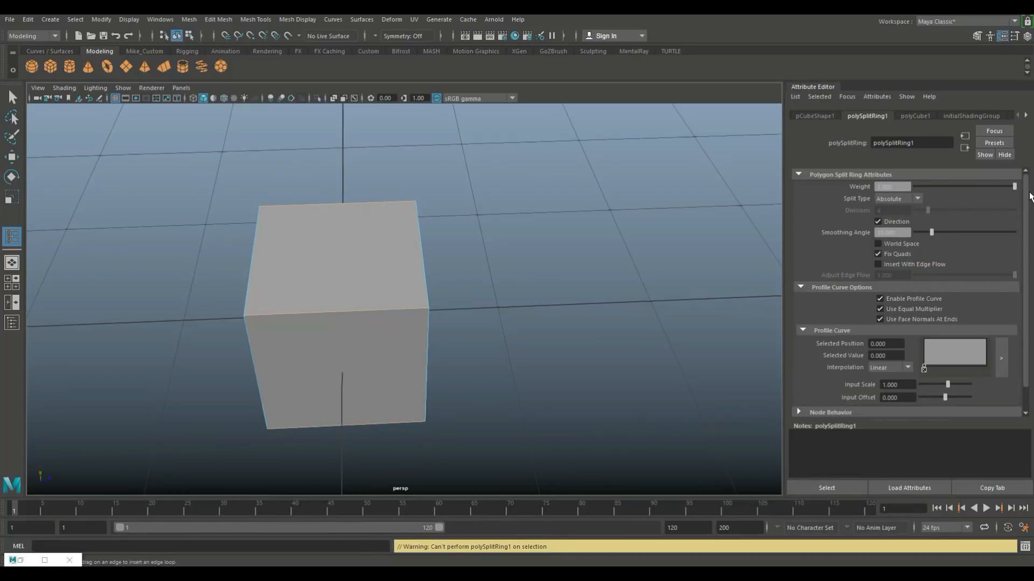
{"action": "left_click_drag", "start_coordinate": [1026, 197], "coordinate": [1000, 196]}
Step: Enter a new Weight placing the edge loop about three quarters across the cube, and hide the Attribute Editor
{"action": "left_click_drag", "start_coordinate": [906, 187], "coordinate": [858, 189]}
{"action": "type", "text": "0.5"}
{"action": "key", "text": "Return"}
{"action": "key", "text": "Return"}
{"action": "left_click", "coordinate": [1003, 36]}
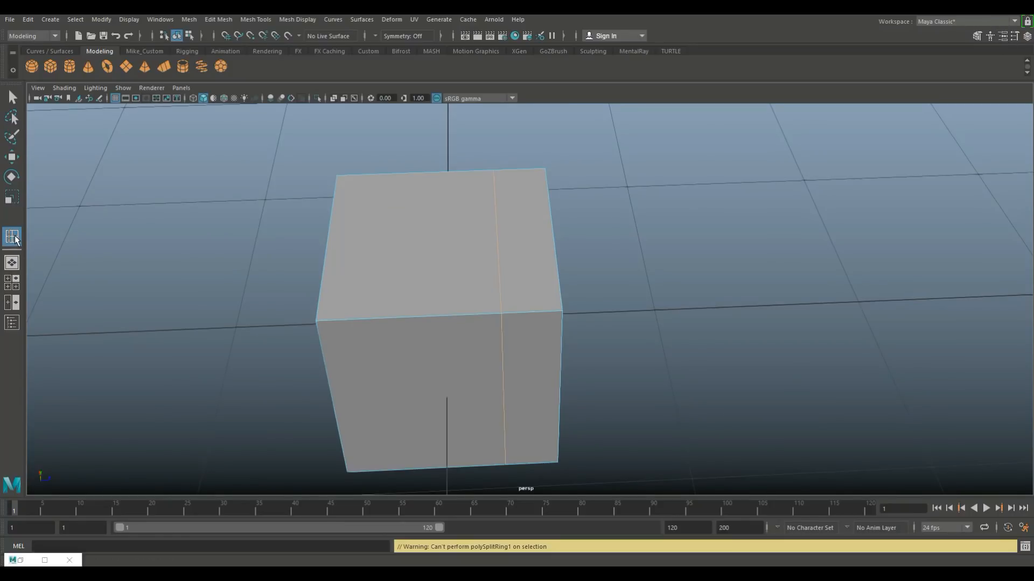
Step: Open the Insert Edge Loop tool's settings and set the Smoothing angle to 30
{"action": "left_click", "coordinate": [52, 559]}
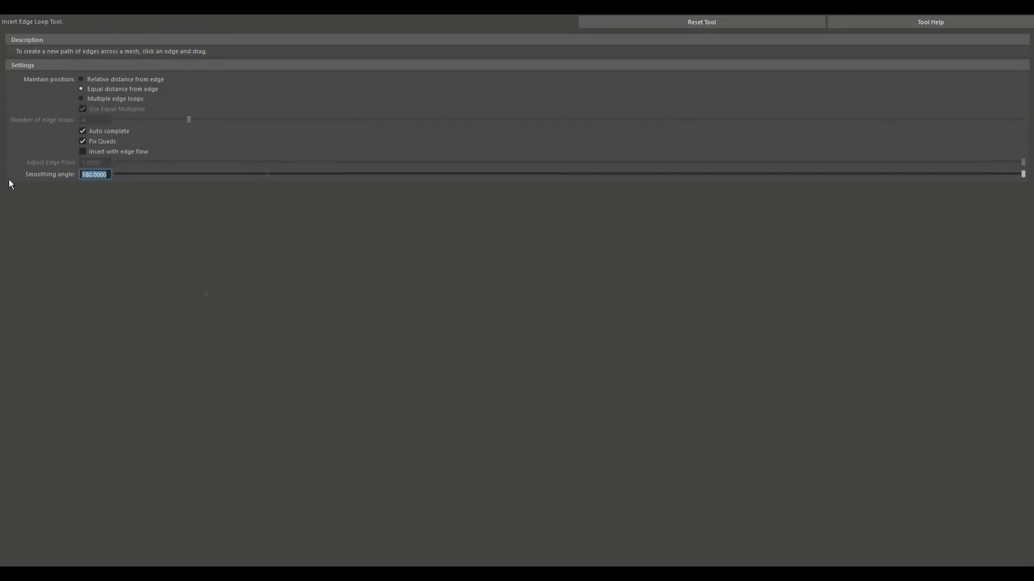
{"action": "type", "text": "30"}
{"action": "key", "text": "Return"}
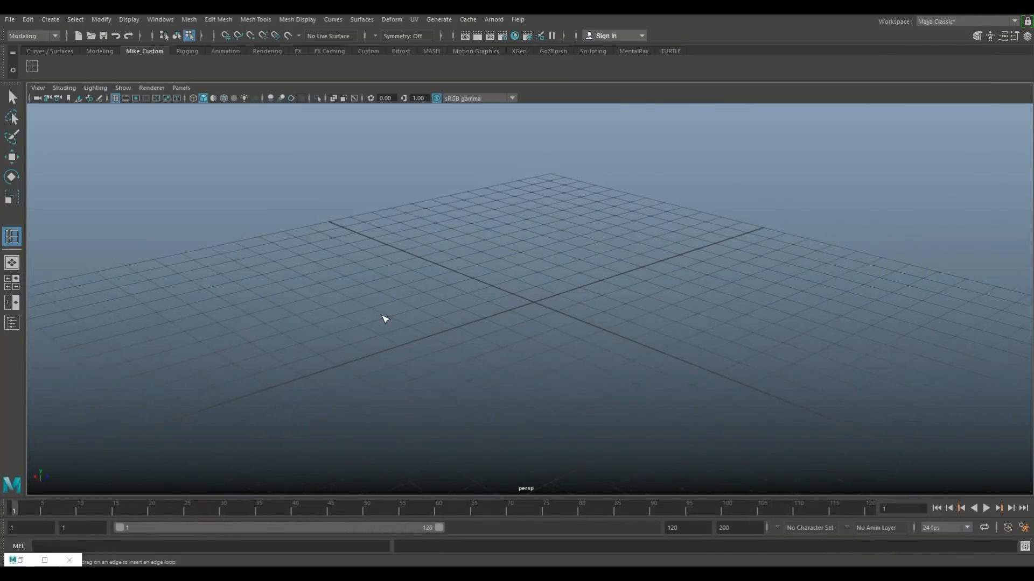
Step: Create a polygon sphere at the grid centre and scale it up uniformly to about 2.855
{"action": "mouse_move", "coordinate": [285, 302]}
{"action": "left_mouse_down", "text": "alt"}
{"action": "mouse_move", "coordinate": [259, 300]}
{"action": "mouse_move", "coordinate": [323, 330]}
{"action": "mouse_move", "coordinate": [304, 307]}
{"action": "mouse_move", "coordinate": [282, 305]}
{"action": "left_mouse_up", "text": "alt"}
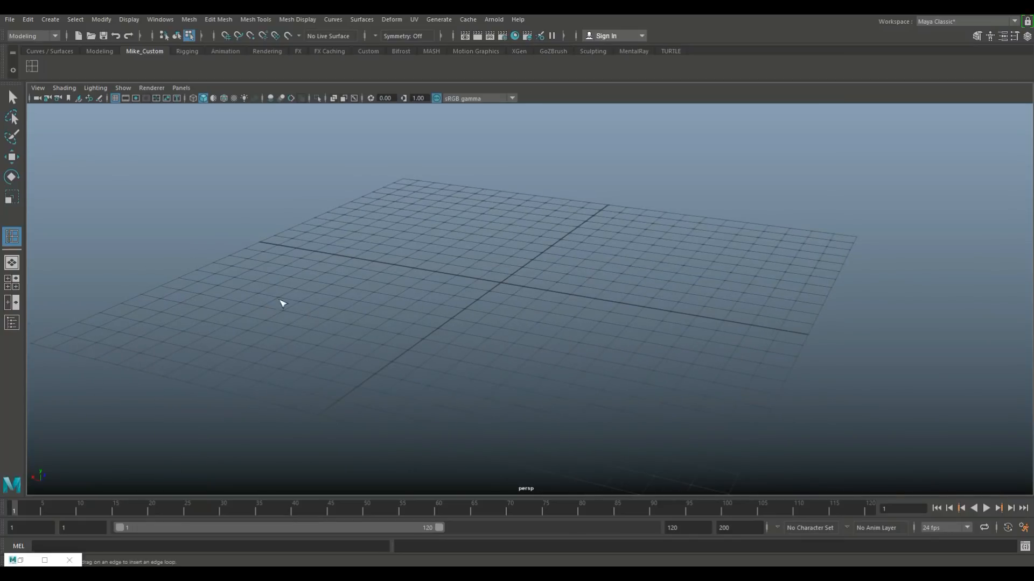
{"action": "left_click", "coordinate": [99, 51]}
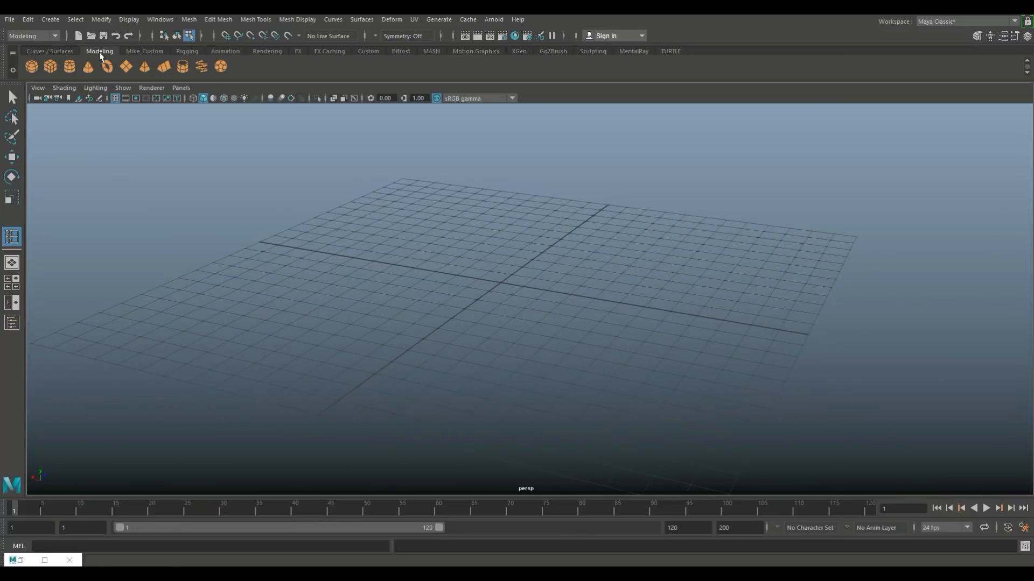
{"action": "left_click", "coordinate": [32, 66]}
{"action": "scroll", "coordinate": [581, 355], "scroll_direction": "up", "scroll_amount": 2}
{"action": "left_click", "coordinate": [505, 281]}
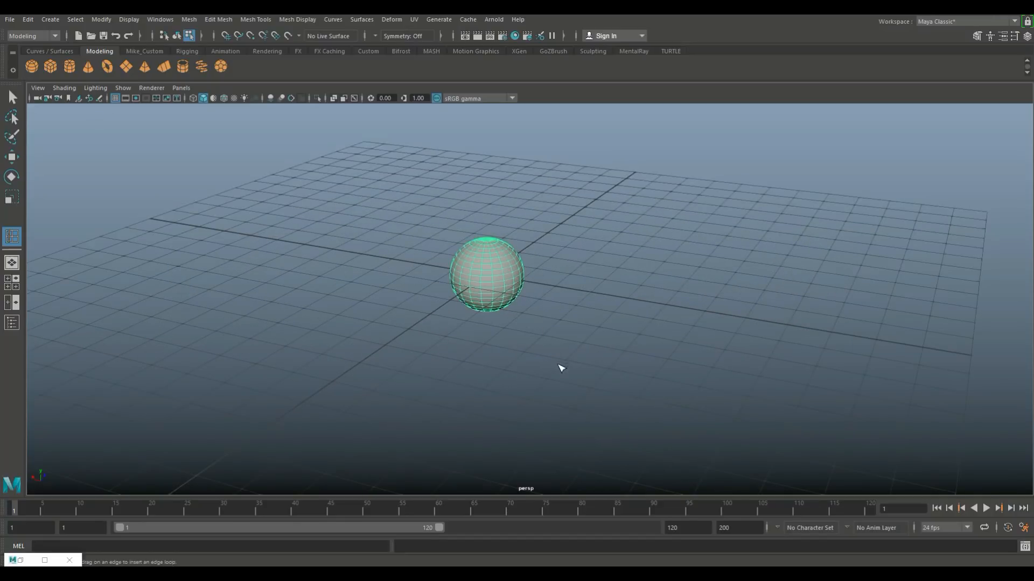
{"action": "key", "text": "r"}
{"action": "left_click_drag", "start_coordinate": [487, 275], "coordinate": [601, 304]}
Step: Set the sphere's Subdivisions Axis and Subdivisions Height both to 10 in its polySphere attributes
{"action": "key", "text": "ctrl+a"}
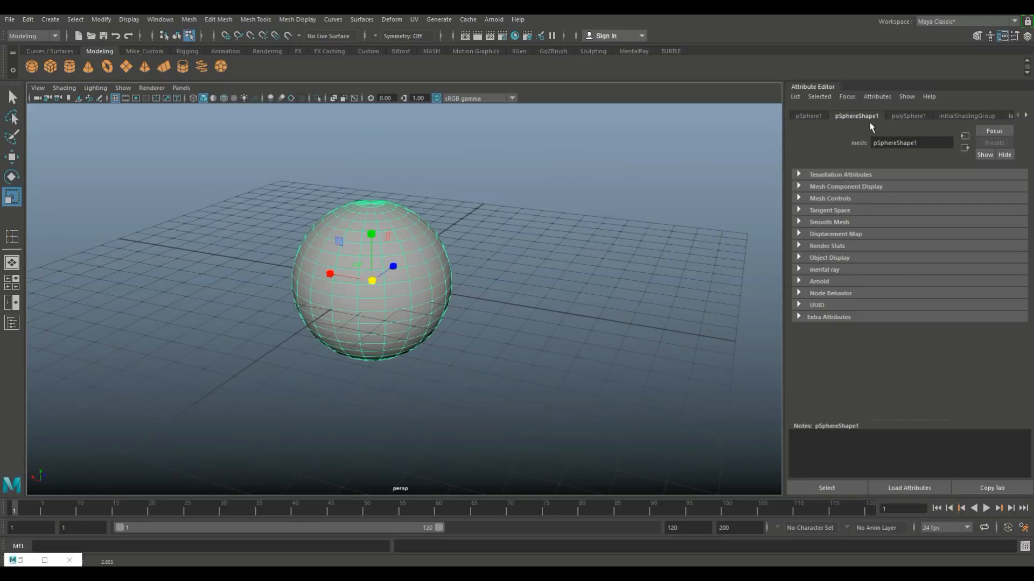
{"action": "left_click", "coordinate": [809, 118]}
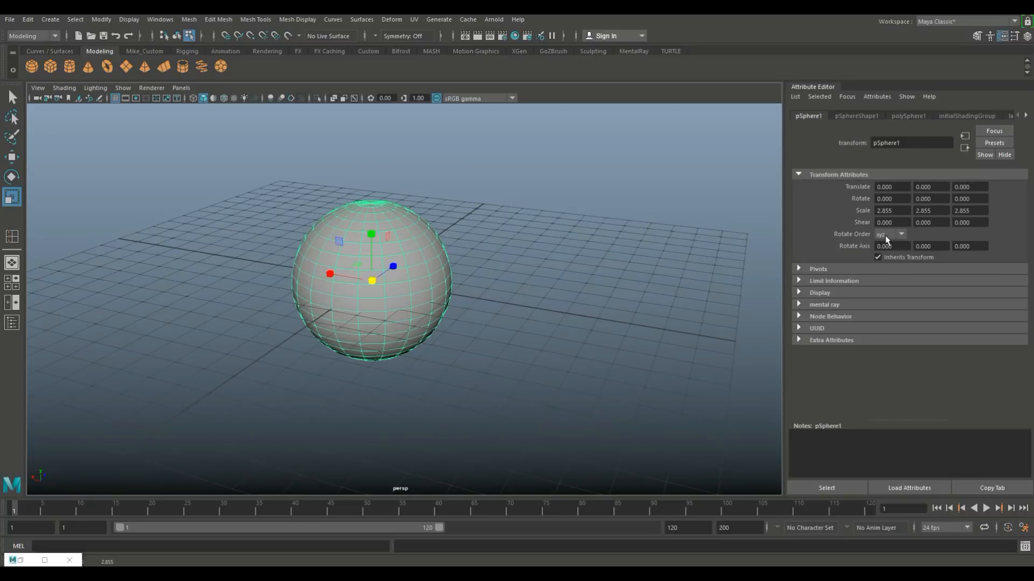
{"action": "left_click", "coordinate": [909, 117]}
{"action": "double_click", "coordinate": [898, 197]}
{"action": "type", "text": "10"}
{"action": "left_click_drag", "start_coordinate": [891, 211], "coordinate": [861, 217]}
{"action": "type", "text": "1"}
{"action": "left_click", "coordinate": [896, 199]}
Step: Select all of the sphere's edges and apply Harden Edge to them
{"action": "scroll", "coordinate": [431, 350], "scroll_direction": "up", "scroll_amount": 3}
{"action": "left_click", "coordinate": [541, 374]}
{"action": "left_click_drag", "start_coordinate": [541, 374], "coordinate": [526, 380], "text": "alt"}
{"action": "right_click_drag", "start_coordinate": [399, 207], "coordinate": [449, 176]}
{"action": "right_click_drag", "start_coordinate": [358, 244], "coordinate": [357, 215]}
{"action": "left_click_drag", "start_coordinate": [161, 145], "coordinate": [536, 484]}
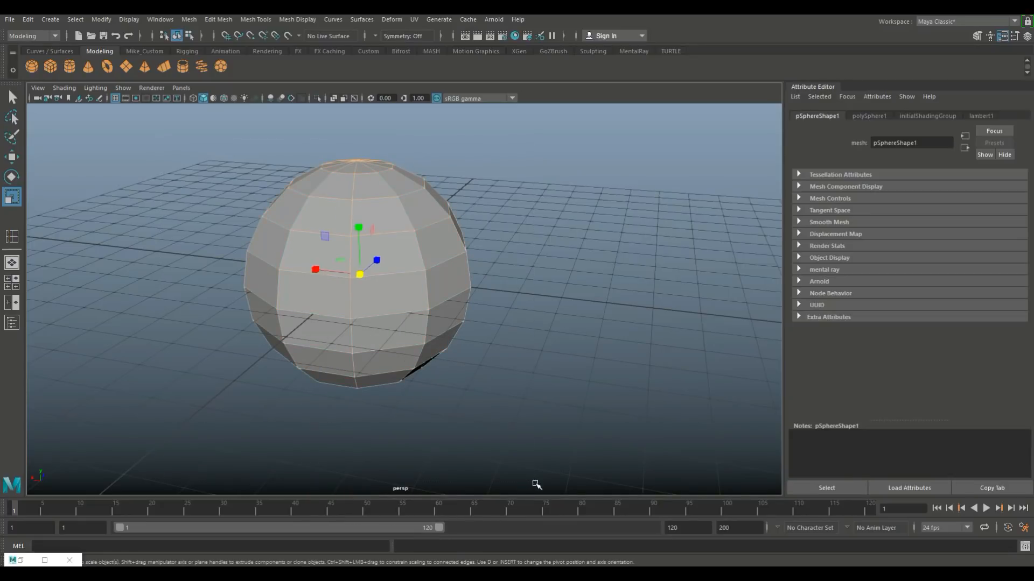
{"action": "left_click", "coordinate": [309, 21]}
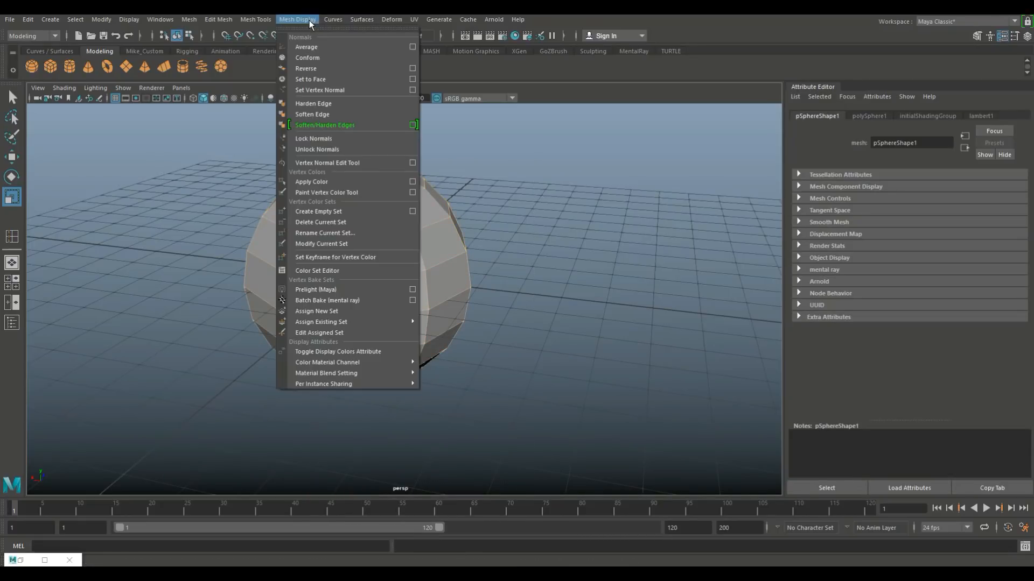
{"action": "left_click", "coordinate": [362, 22]}
{"action": "left_click", "coordinate": [309, 21]}
{"action": "left_click", "coordinate": [337, 104]}
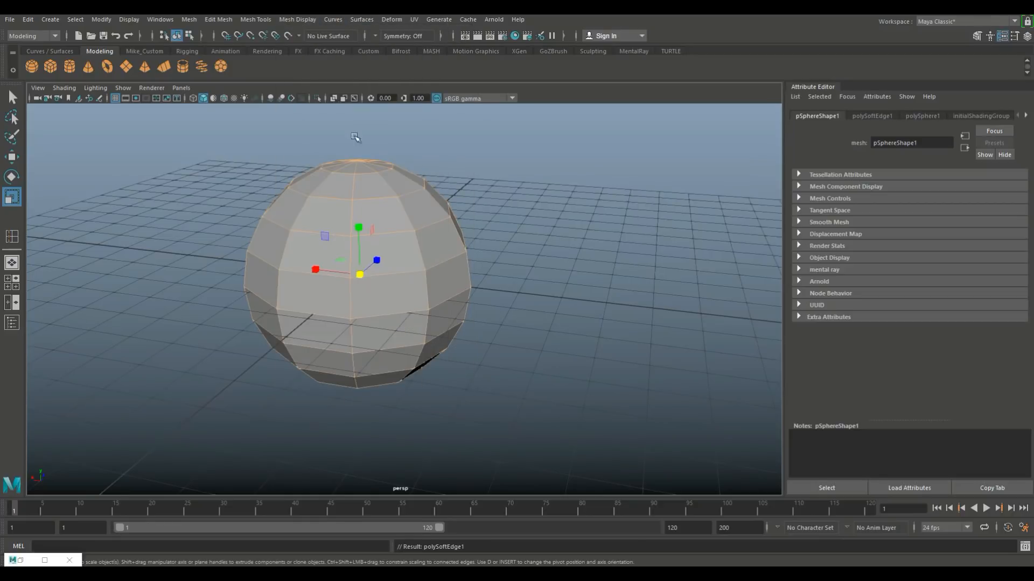
Step: Return the sphere to object mode and deselect it to view its faceted shading
{"action": "left_click", "coordinate": [625, 395]}
{"action": "right_click_drag", "start_coordinate": [412, 236], "coordinate": [467, 216]}
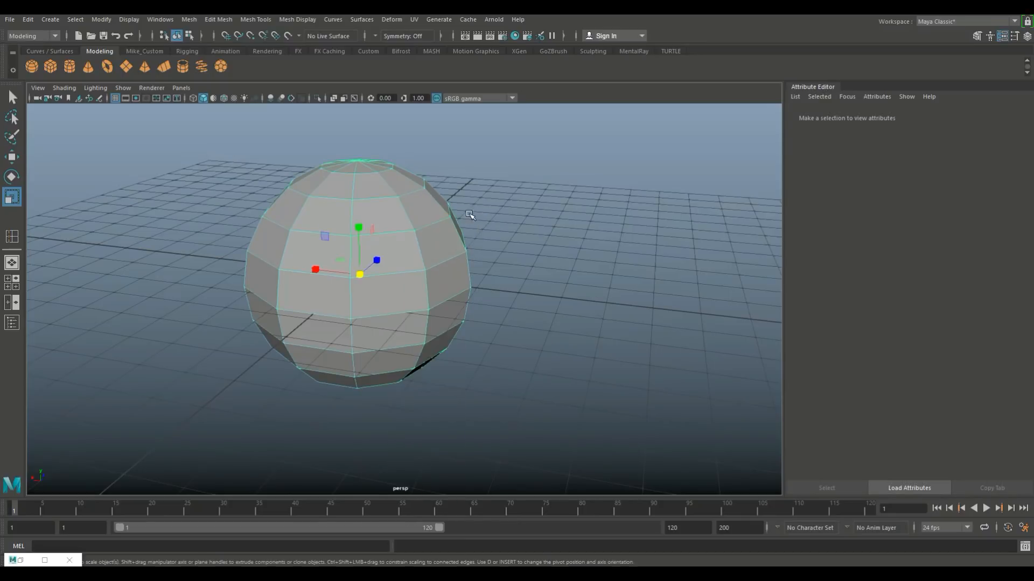
{"action": "left_click", "coordinate": [560, 249]}
{"action": "left_click_drag", "start_coordinate": [553, 250], "coordinate": [515, 345], "text": "alt"}
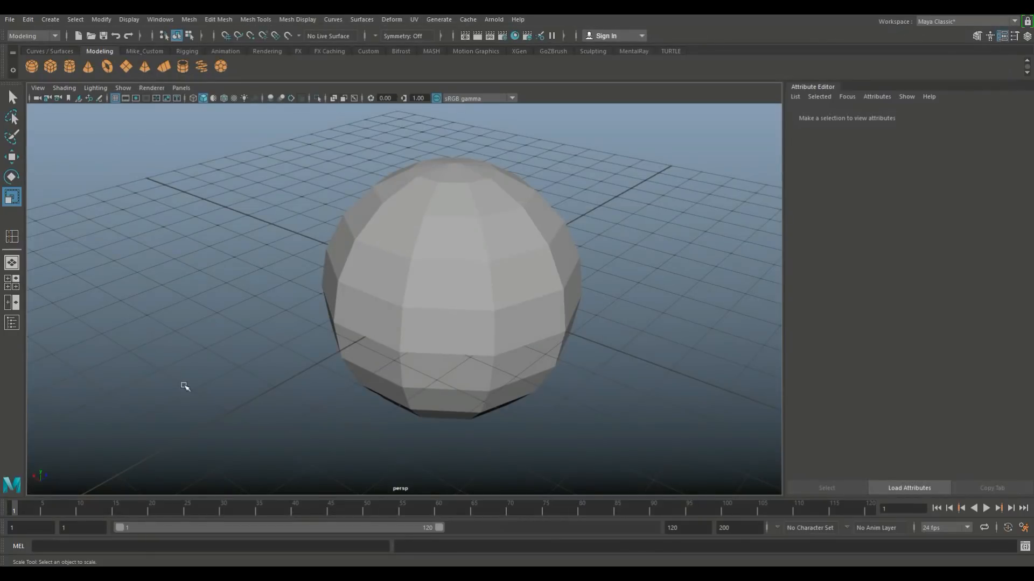
Step: Lower the Insert Edge Loop smoothing angle to the low end of its range and insert a loop in the sphere's upper half
{"action": "left_click", "coordinate": [14, 238]}
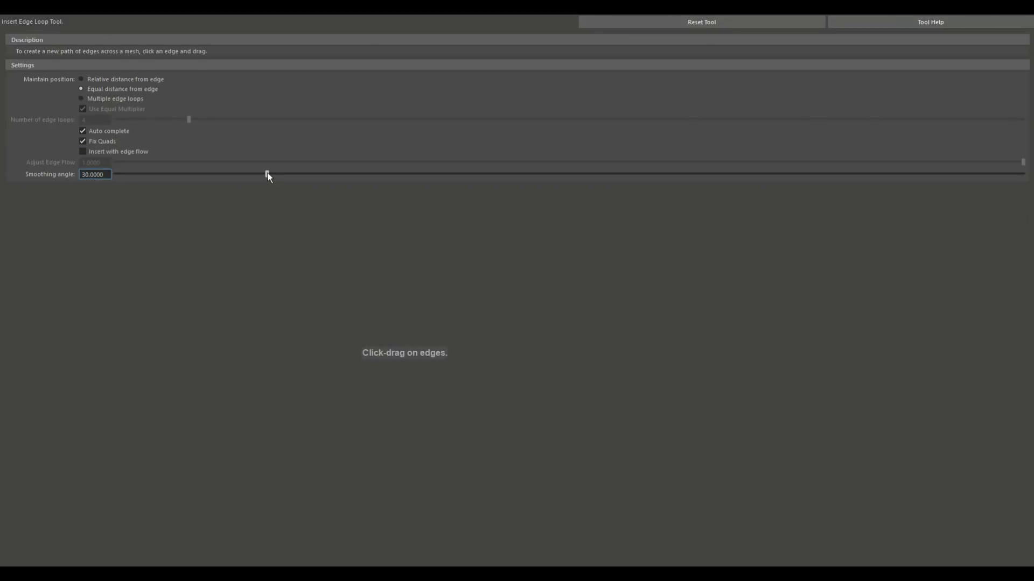
{"action": "left_click_drag", "start_coordinate": [267, 174], "coordinate": [129, 180]}
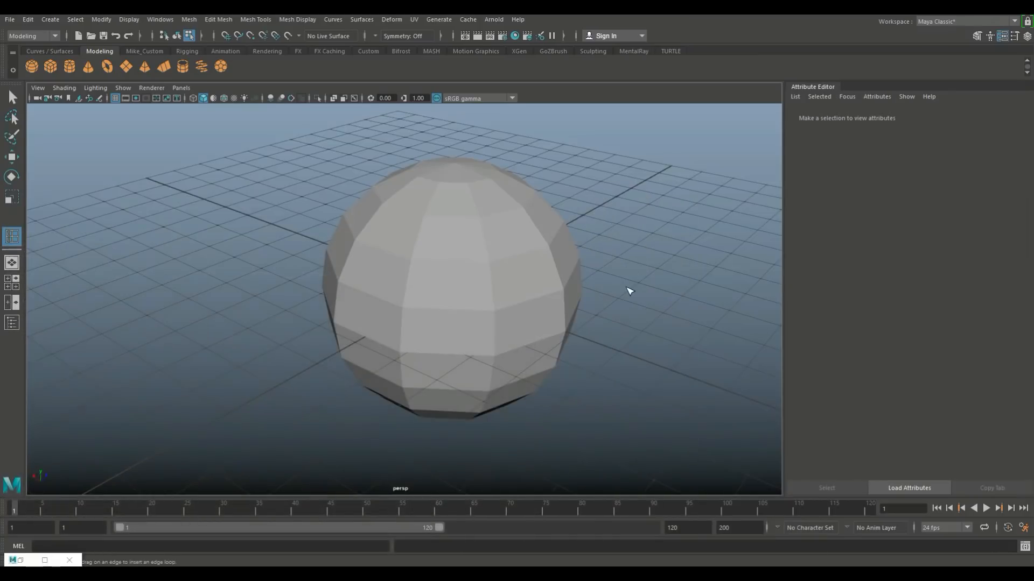
{"action": "scroll", "coordinate": [547, 280], "scroll_direction": "up", "scroll_amount": 3}
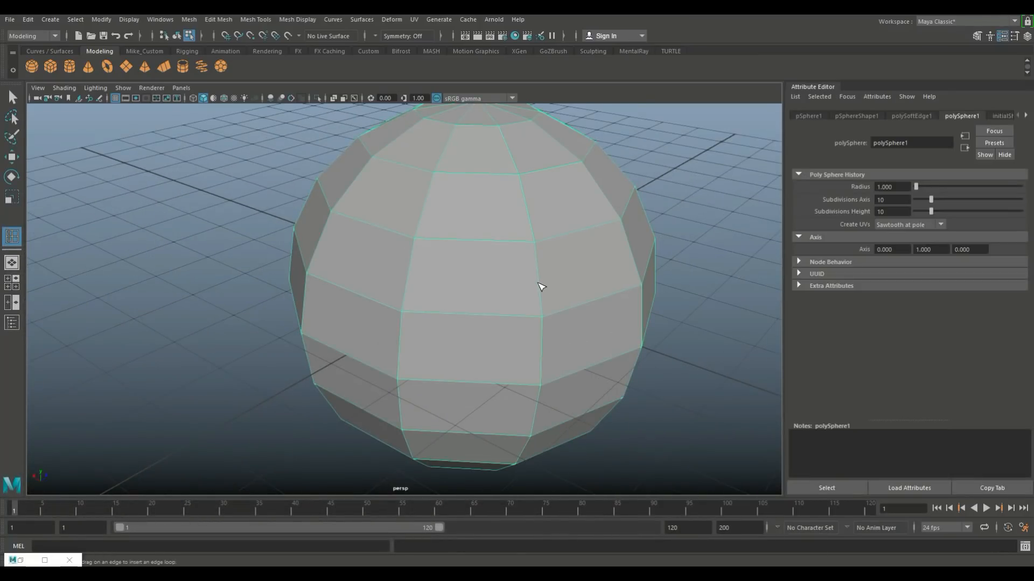
{"action": "left_click", "coordinate": [541, 287]}
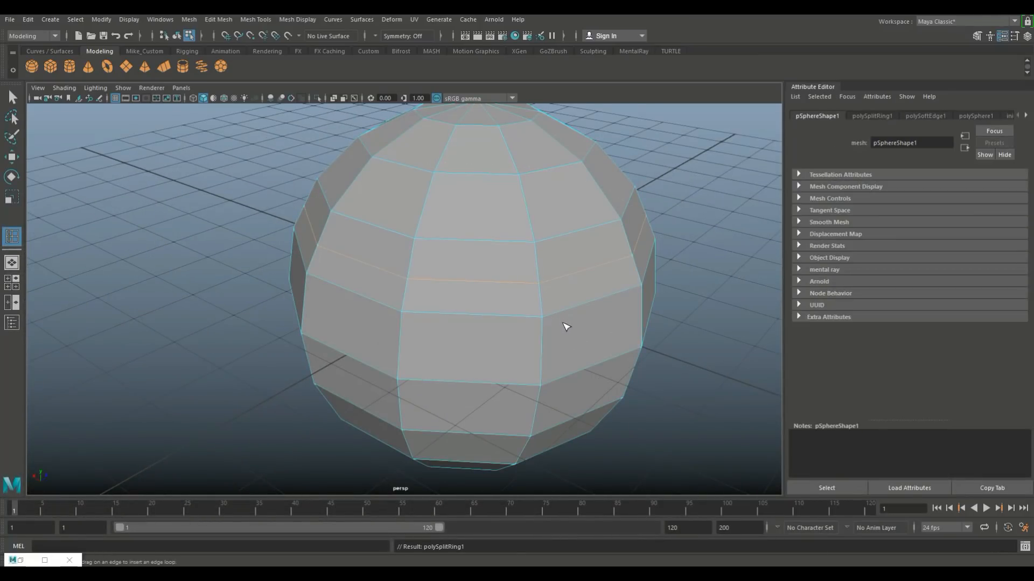
Step: Scale the new edge loop outward into a protruding ridge, then return to object mode and inspect its shading
{"action": "key", "text": "r"}
{"action": "left_click_drag", "start_coordinate": [473, 214], "coordinate": [500, 224]}
{"action": "right_click_drag", "start_coordinate": [226, 204], "coordinate": [291, 187]}
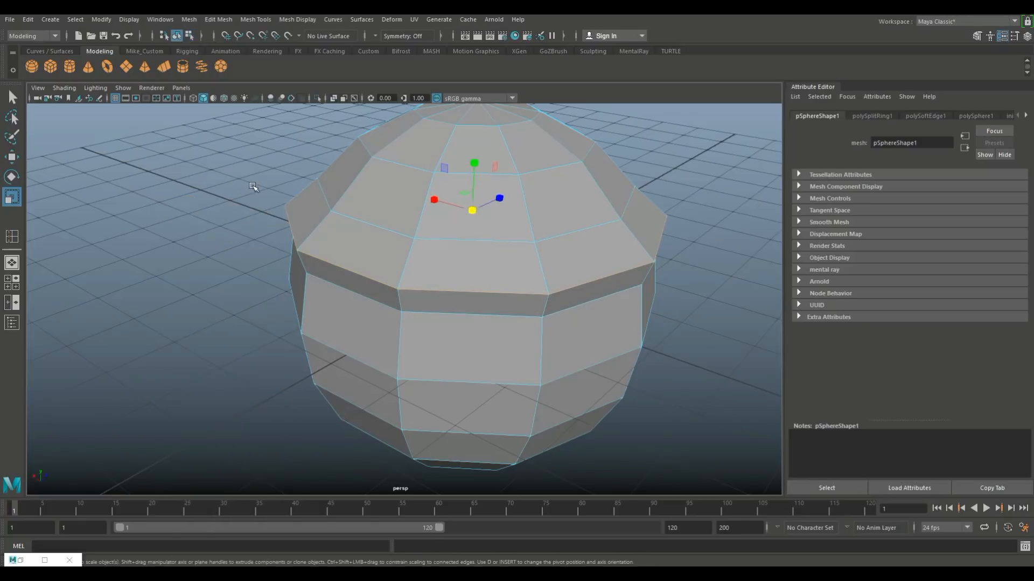
{"action": "left_click", "coordinate": [217, 246]}
{"action": "left_click_drag", "start_coordinate": [214, 282], "coordinate": [171, 259], "text": "alt"}
{"action": "scroll", "coordinate": [183, 272], "scroll_direction": "up", "scroll_amount": 2}
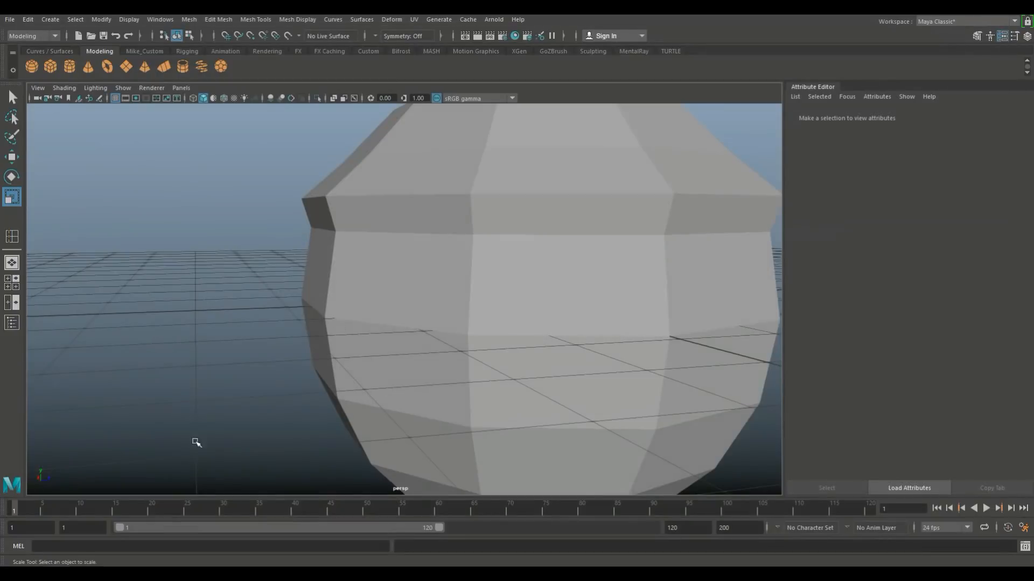
Step: Set the Insert Edge Loop Smoothing angle to 180 and insert another loop in the band just above the sphere's equator
{"action": "double_click", "coordinate": [13, 237]}
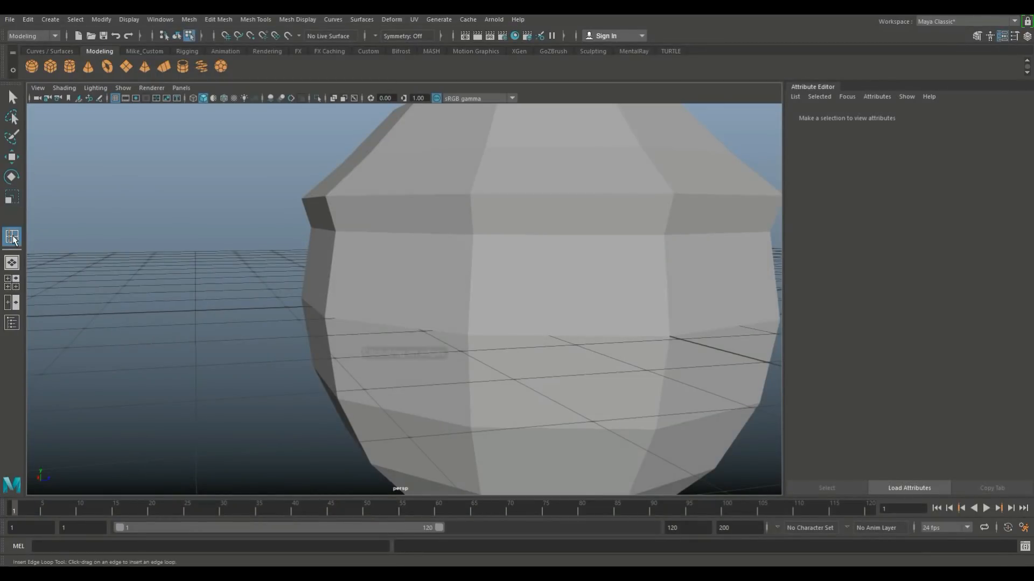
{"action": "left_click_drag", "start_coordinate": [121, 173], "coordinate": [1026, 226]}
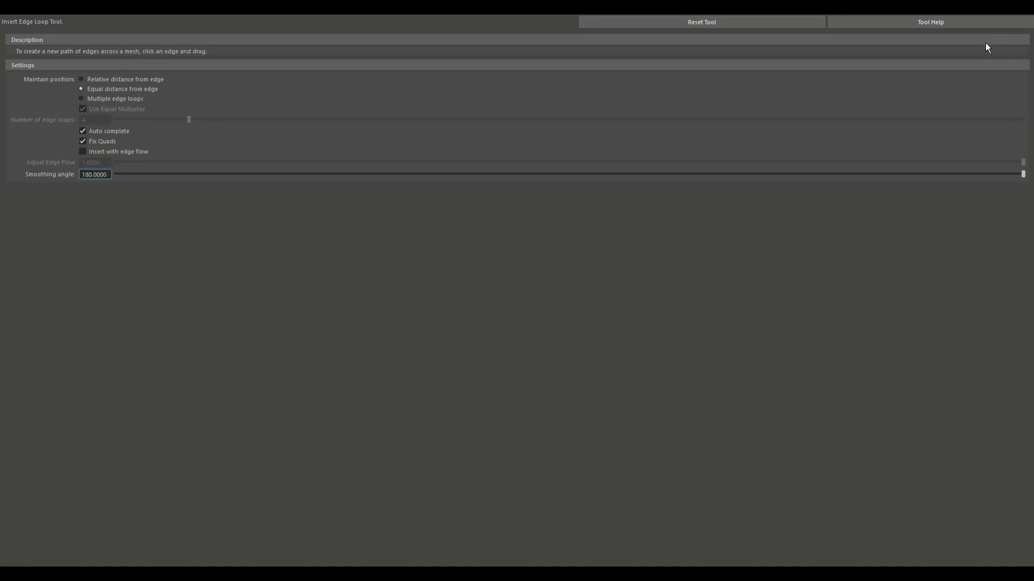
{"action": "left_click", "coordinate": [970, 8]}
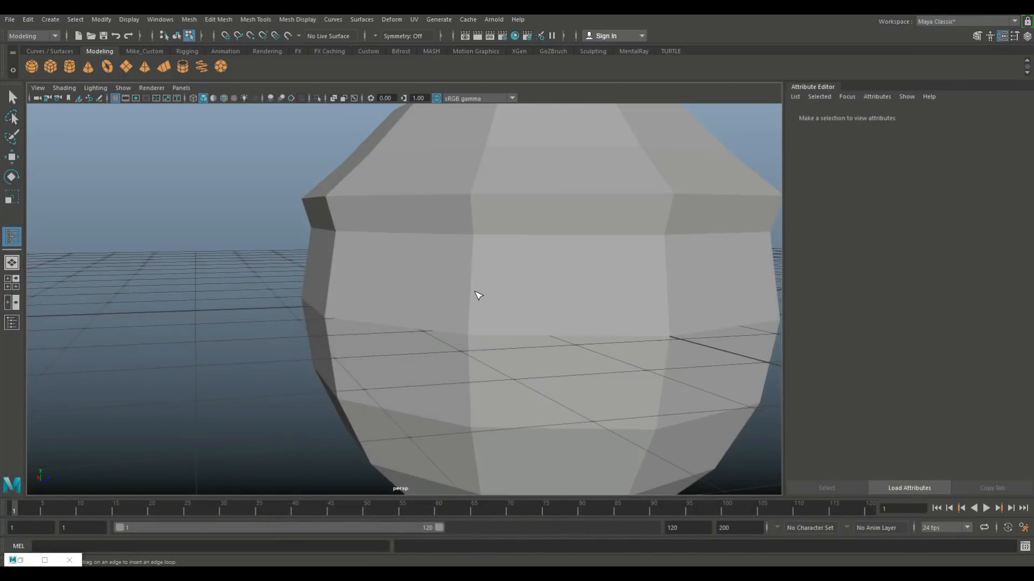
{"action": "left_click", "coordinate": [473, 295]}
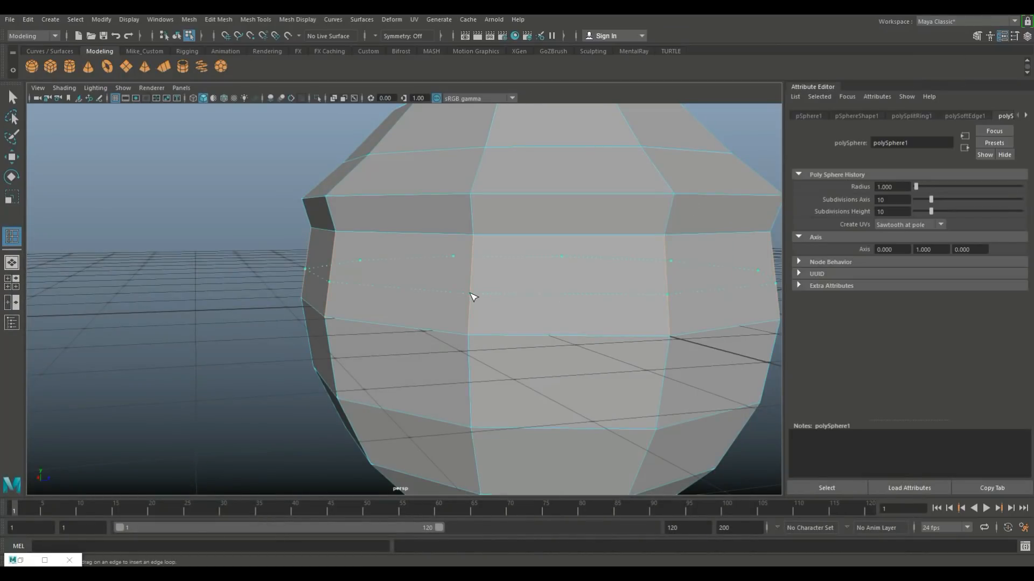
{"action": "left_click", "coordinate": [472, 295]}
Step: Scale the second edge loop outward into a ridge, then deselect the sphere in object mode and compare the two loops' shading
{"action": "key", "text": "r"}
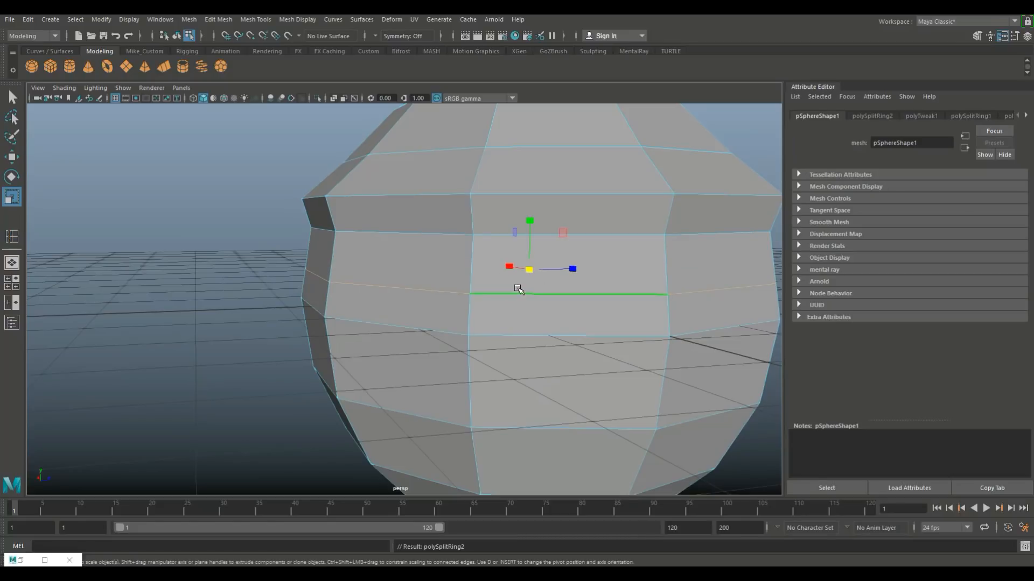
{"action": "left_click_drag", "start_coordinate": [528, 268], "coordinate": [566, 271]}
{"action": "right_click_drag", "start_coordinate": [226, 251], "coordinate": [270, 237]}
{"action": "left_click", "coordinate": [245, 267]}
{"action": "scroll", "coordinate": [243, 269], "scroll_direction": "down", "scroll_amount": 2}
{"action": "scroll", "coordinate": [244, 271], "scroll_direction": "up", "scroll_amount": 2}
{"action": "left_click_drag", "start_coordinate": [249, 302], "coordinate": [272, 305], "text": "alt"}
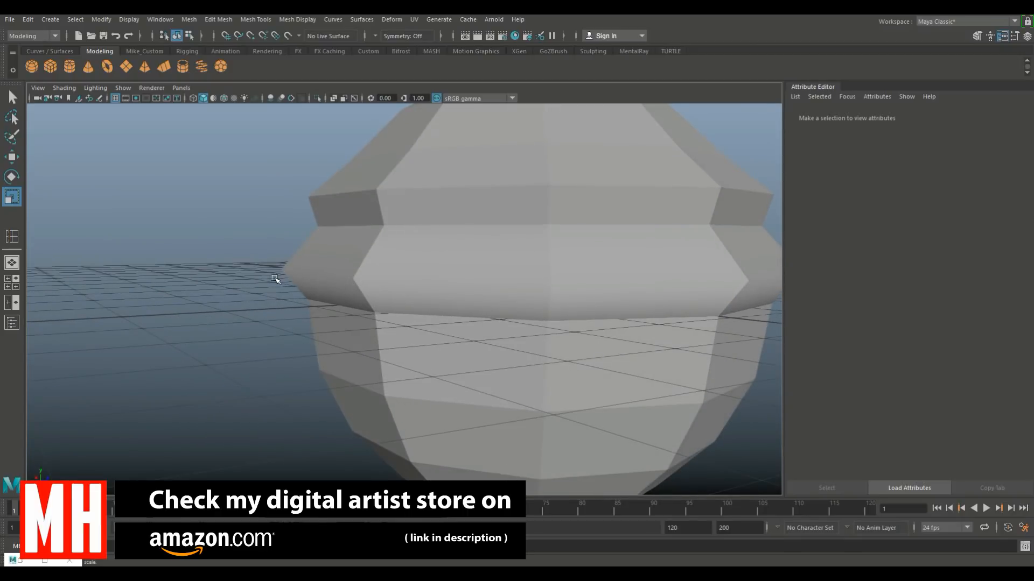